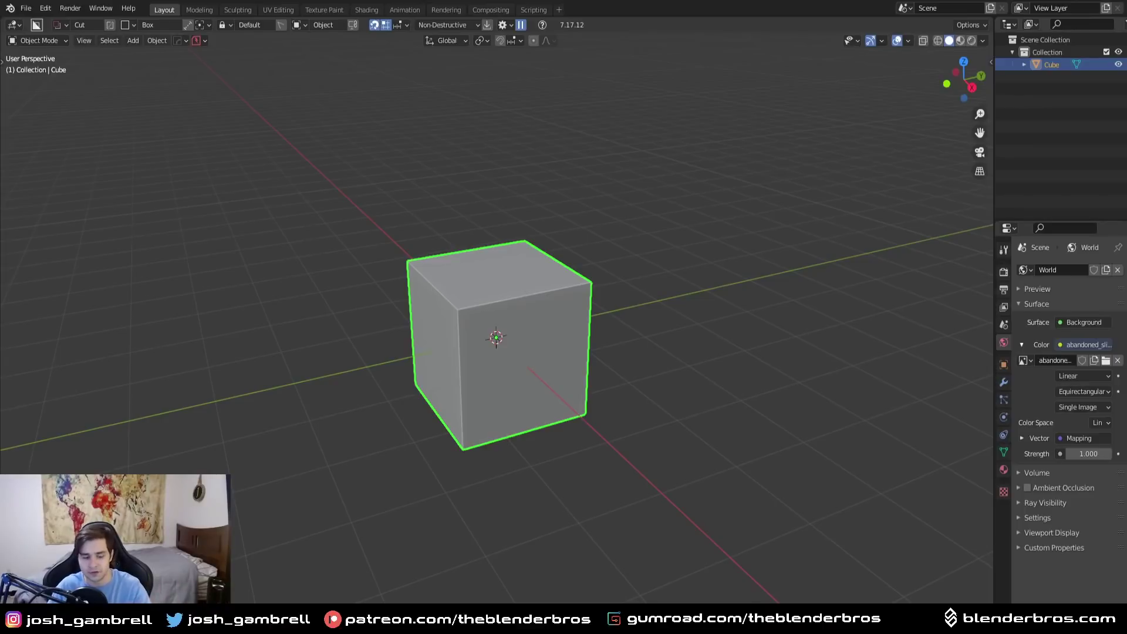
Step: Add a HardOps bevel of about 0.018 m with 3 segments to the cube
{"action": "scroll", "coordinate": [505, 360], "scroll_direction": "up", "scroll_amount": 3}
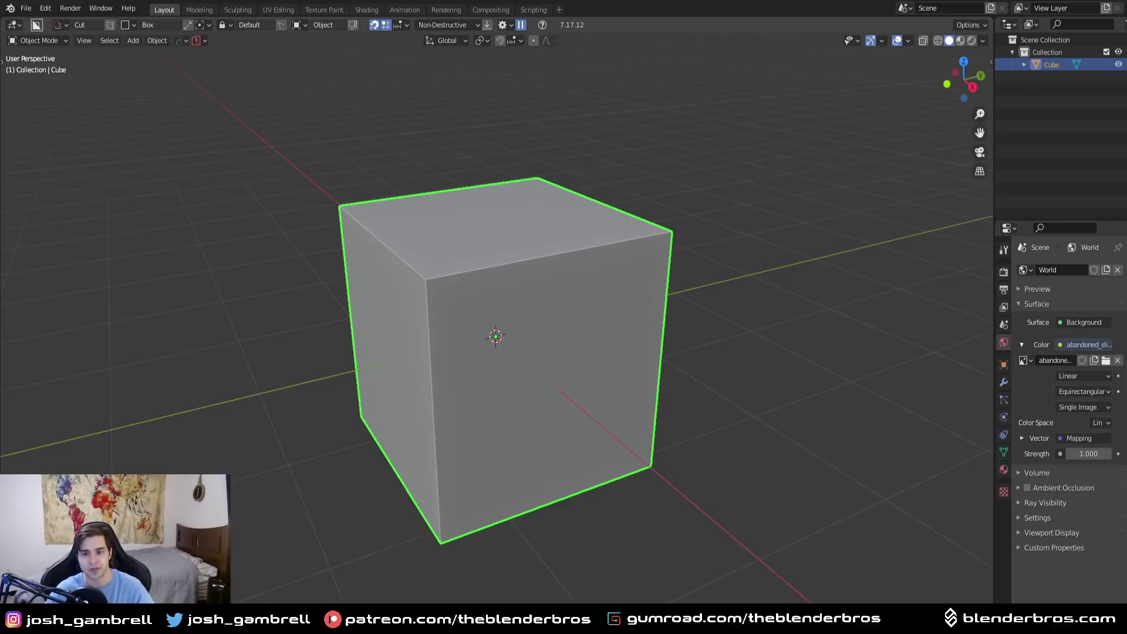
{"action": "middle_click_drag", "start_coordinate": [675, 376], "coordinate": [704, 385]}
{"action": "left_click", "coordinate": [1002, 382]}
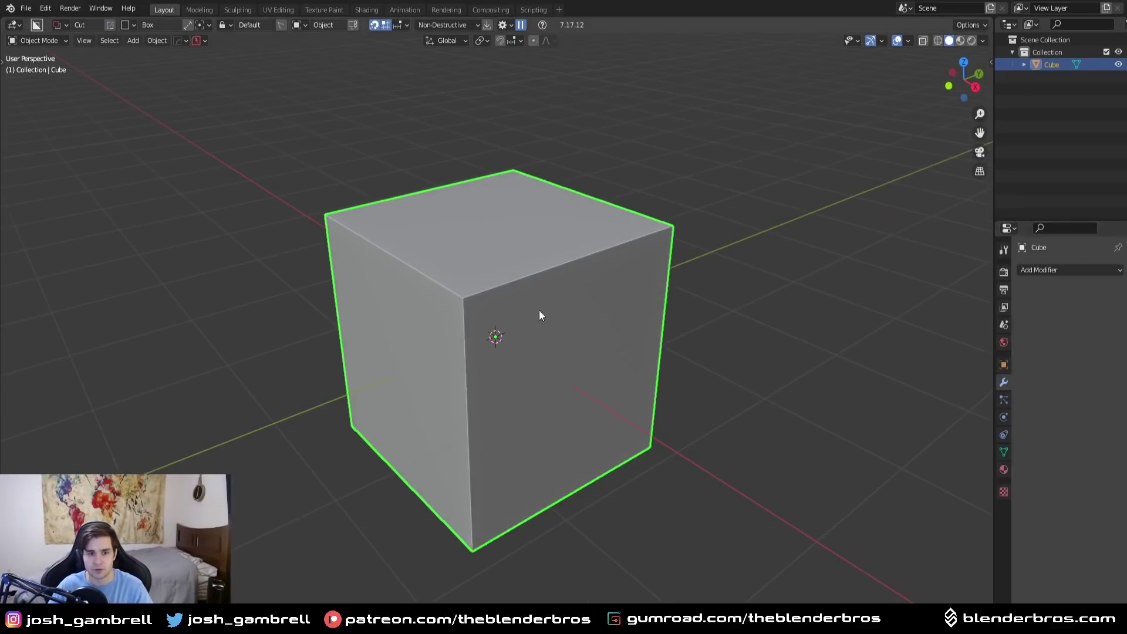
{"action": "key", "text": "q"}
{"action": "left_click", "coordinate": [517, 319]}
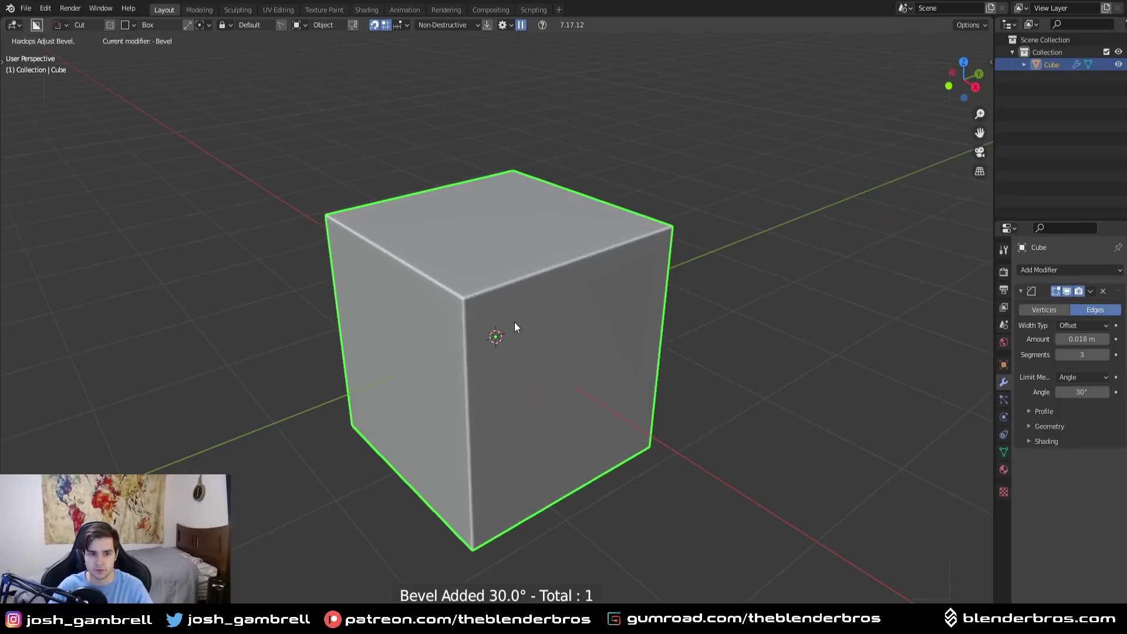
{"action": "left_click", "coordinate": [516, 322]}
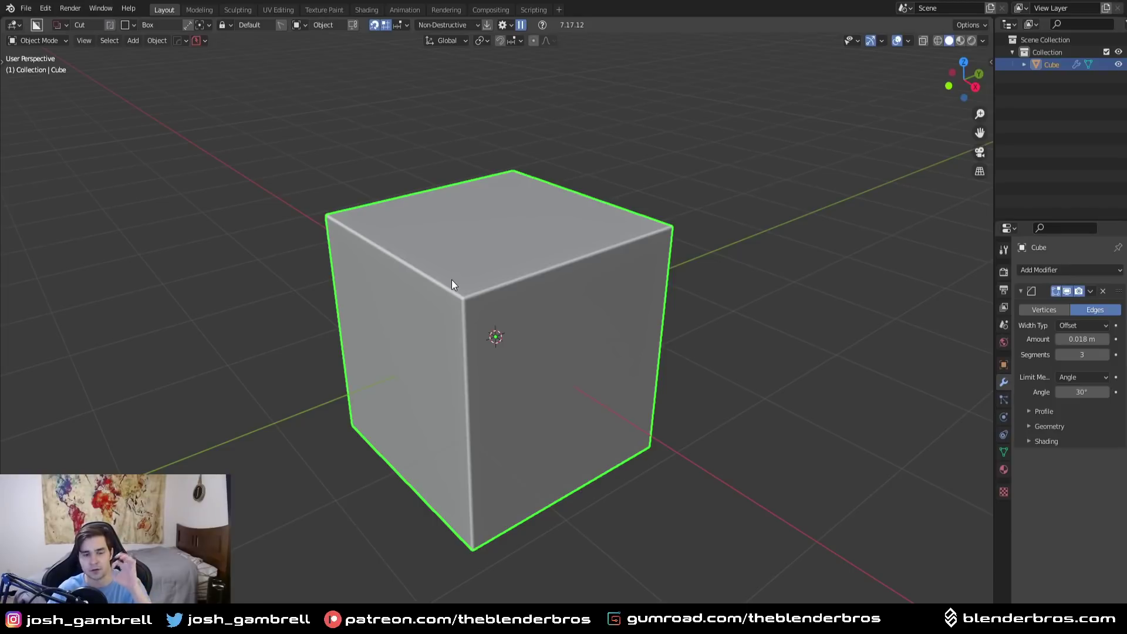
{"action": "scroll", "coordinate": [452, 279], "scroll_direction": "up", "scroll_amount": 5}
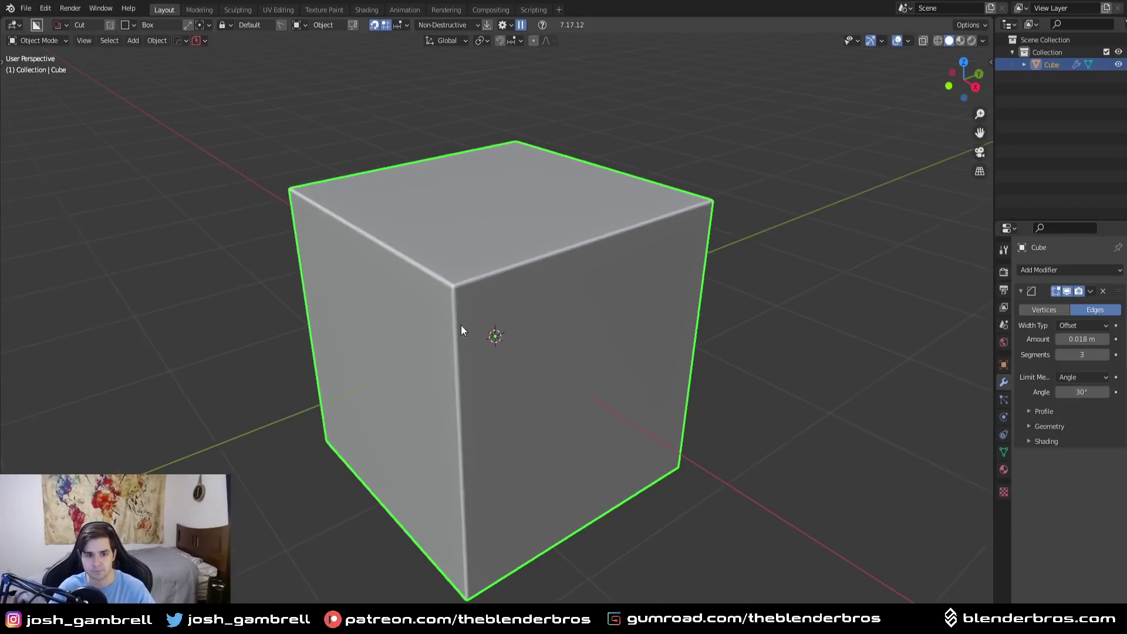
{"action": "middle_click_drag", "start_coordinate": [564, 315], "coordinate": [890, 316]}
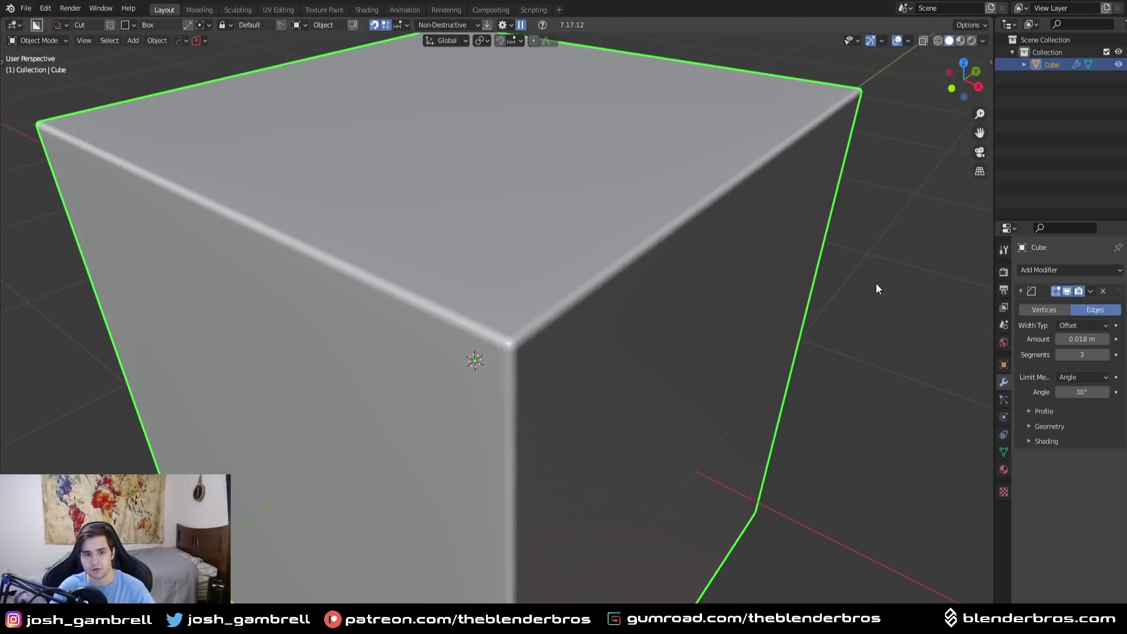
Step: Reduce the cube's bevel to 1 segment, then remove the bevel modifier
{"action": "left_click", "coordinate": [1059, 355]}
{"action": "left_click", "coordinate": [1059, 355]}
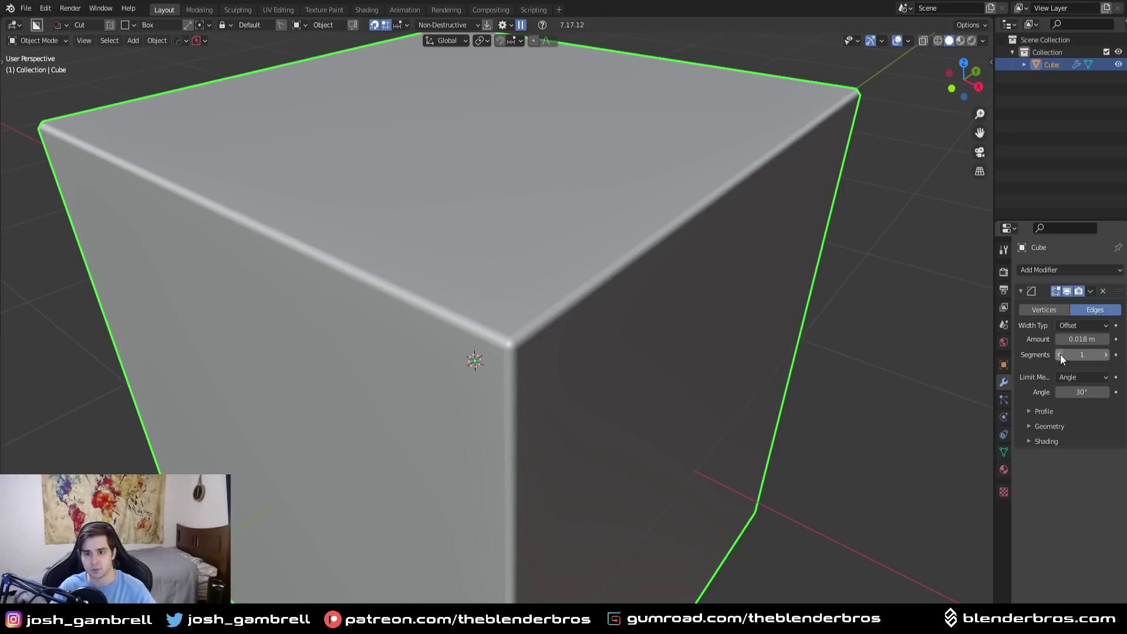
{"action": "left_click", "coordinate": [1103, 291]}
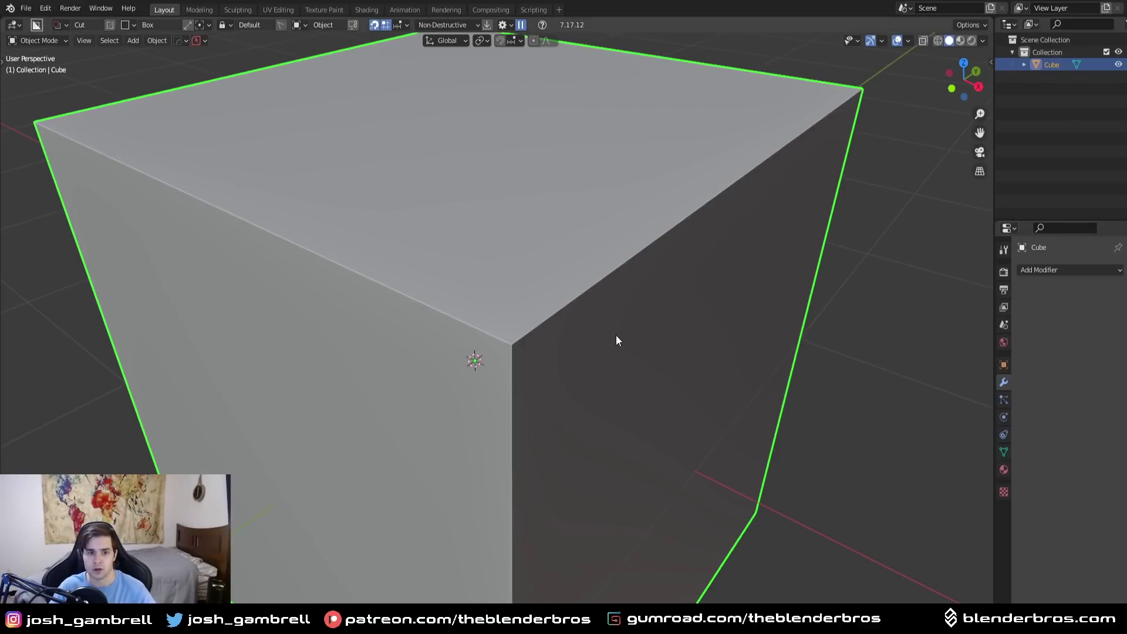
Step: Add a finer HardOps bevel of about 0.01 m with 3 segments to the cube
{"action": "scroll", "coordinate": [496, 317], "scroll_direction": "down", "scroll_amount": 3}
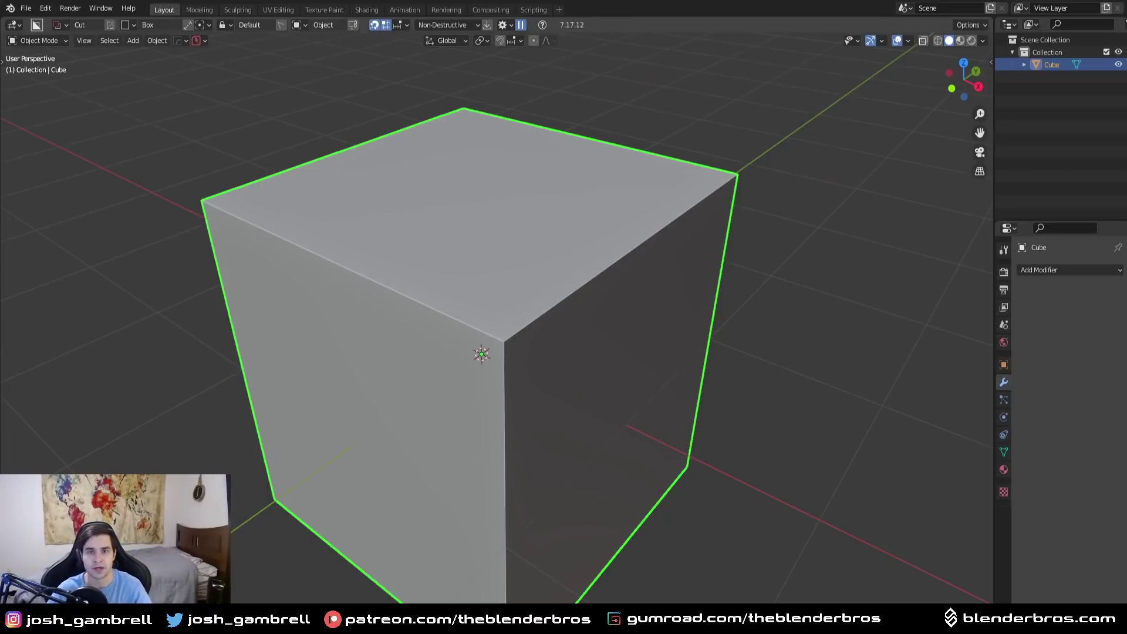
{"action": "scroll", "coordinate": [613, 417], "scroll_direction": "up", "scroll_amount": 3}
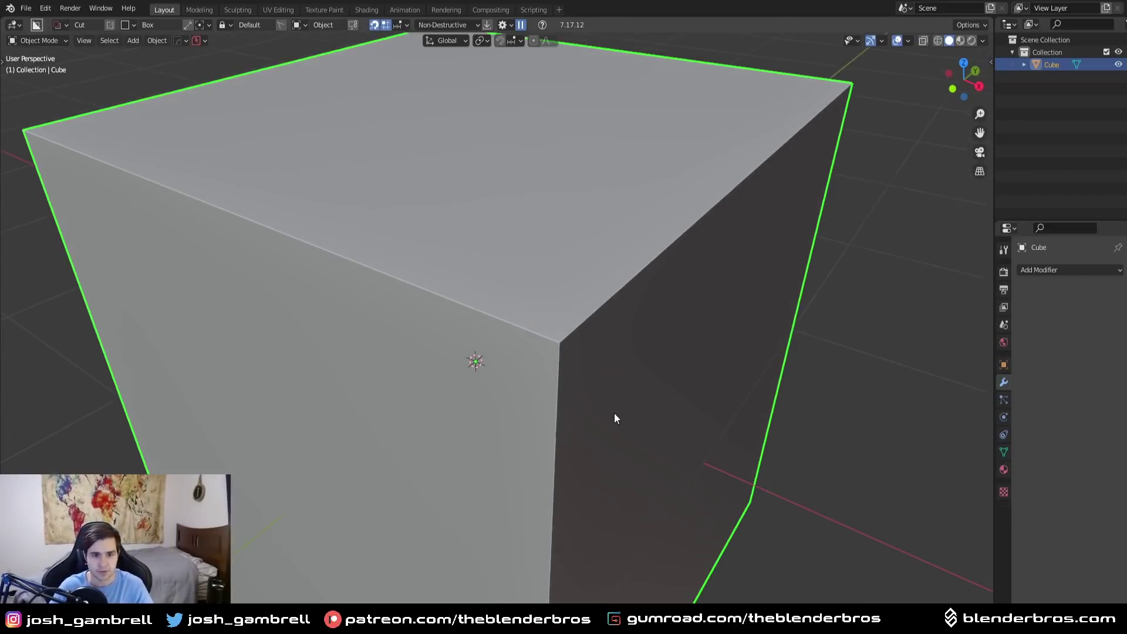
{"action": "scroll", "coordinate": [608, 414], "scroll_direction": "down", "scroll_amount": 1}
{"action": "key", "text": "q"}
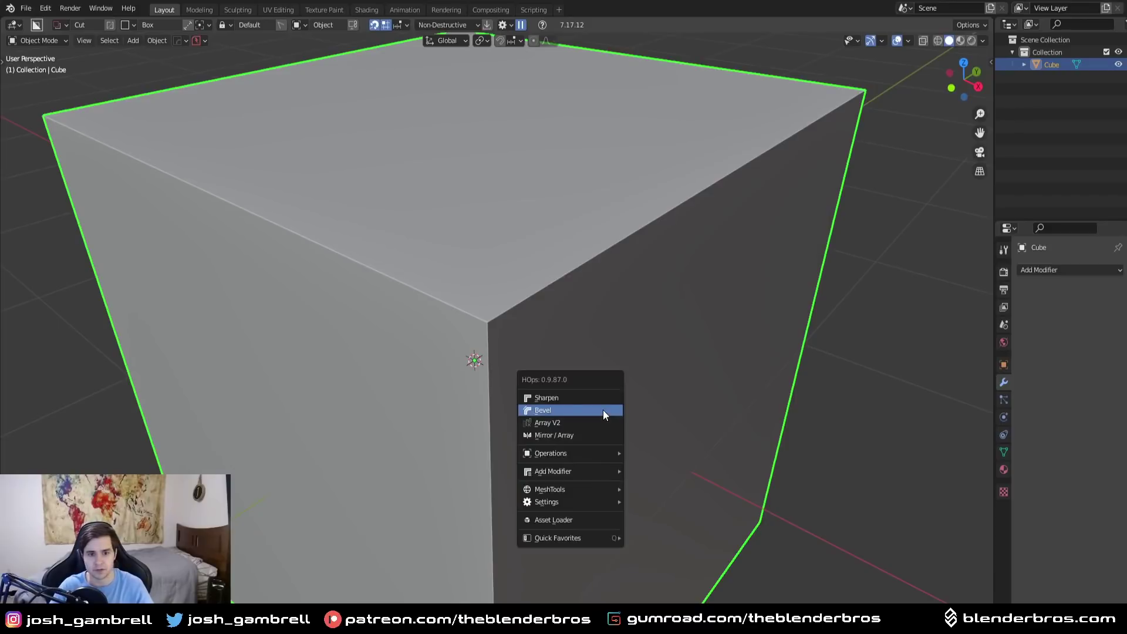
{"action": "left_click", "coordinate": [603, 410]}
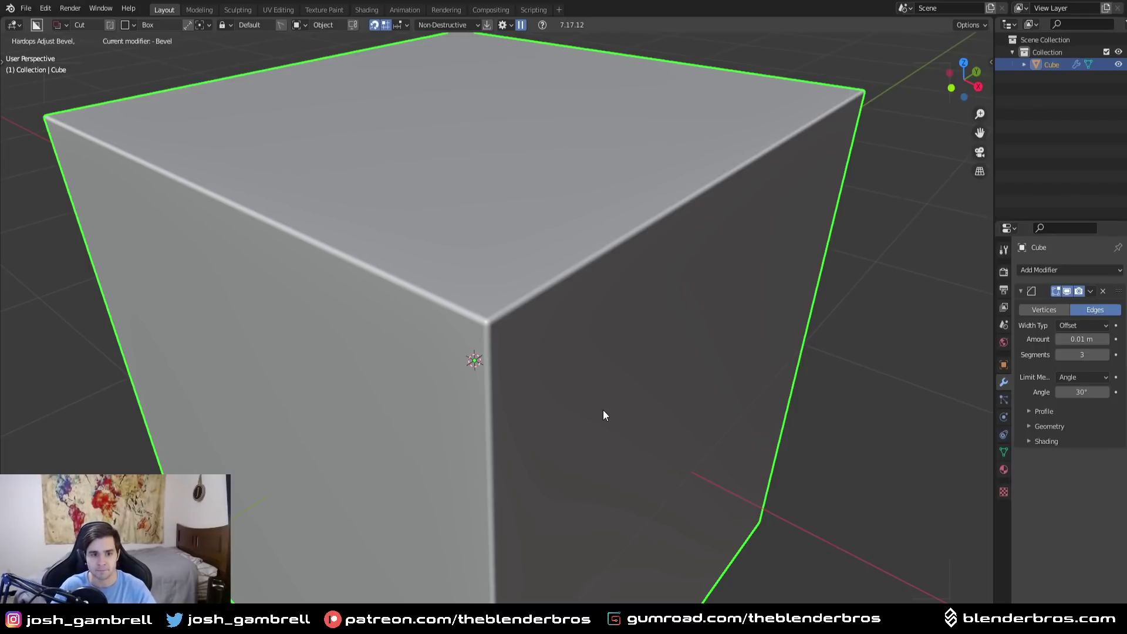
{"action": "left_click", "coordinate": [603, 410]}
{"action": "scroll", "coordinate": [608, 406], "scroll_direction": "down", "scroll_amount": 5}
{"action": "scroll", "coordinate": [516, 359], "scroll_direction": "up", "scroll_amount": 3}
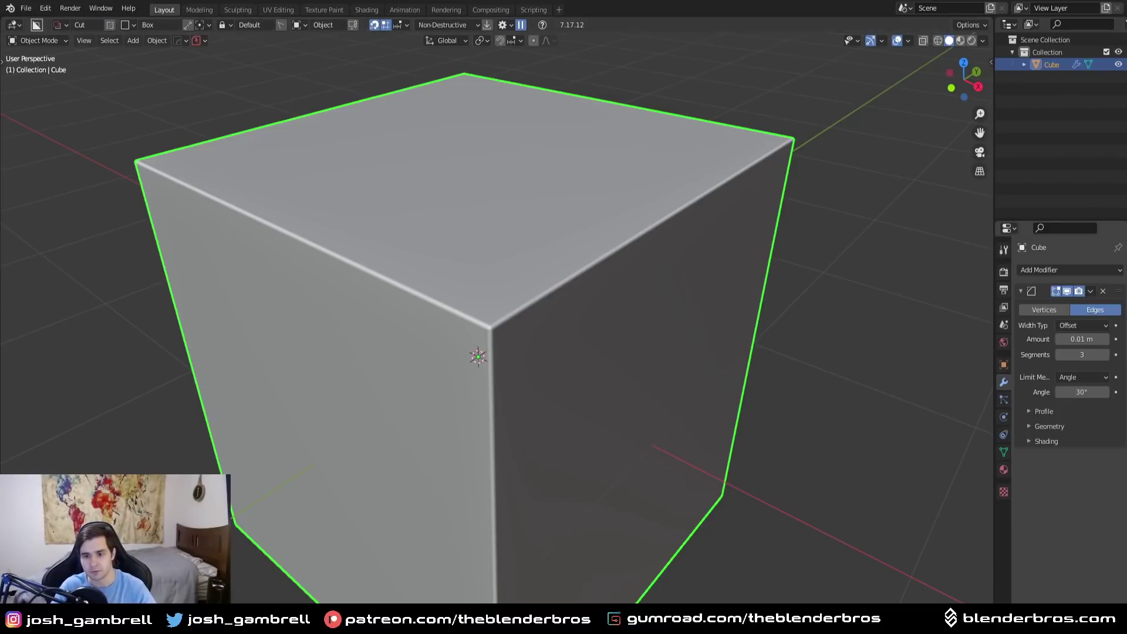
Step: Set the 0.01 m bevel to 1 segment and delete it from the cube
{"action": "left_click", "coordinate": [1060, 354]}
{"action": "left_click", "coordinate": [1060, 354]}
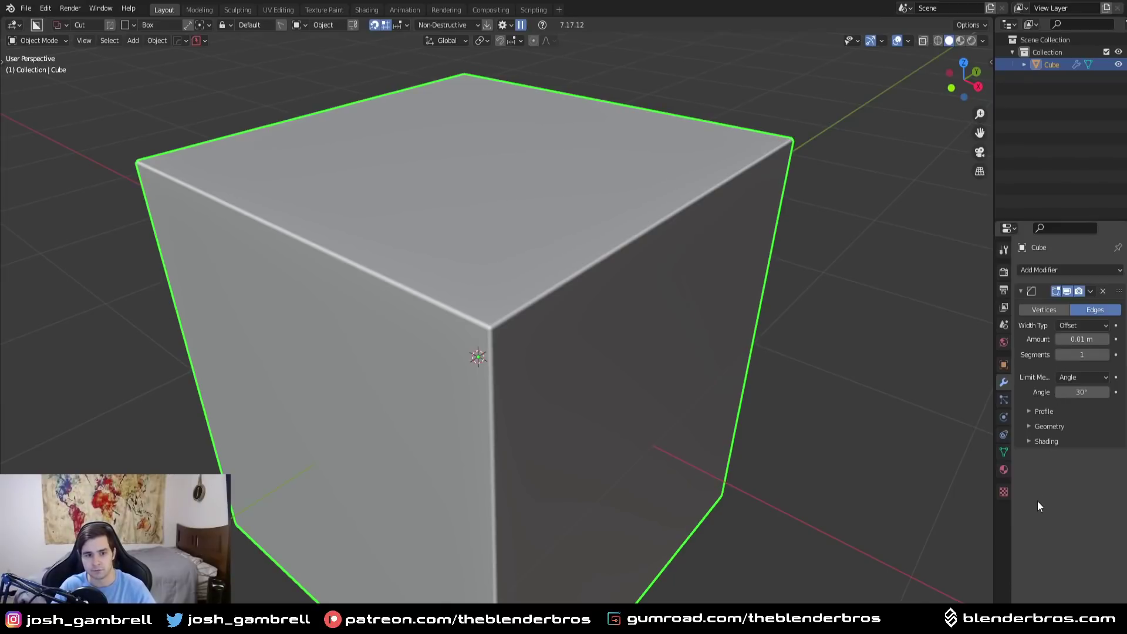
{"action": "left_click", "coordinate": [1103, 291]}
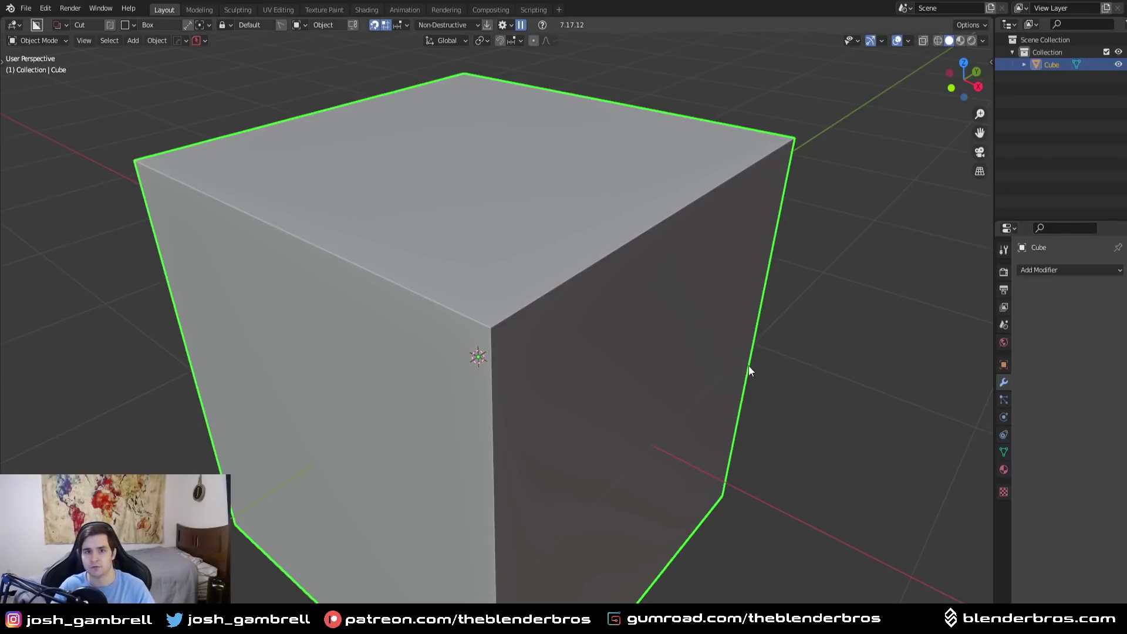
Step: Examine the cube's underlying face triangulation in Edit Mode, then return to Object Mode
{"action": "middle_click_drag", "start_coordinate": [749, 366], "coordinate": [542, 393]}
{"action": "key", "text": "Tab"}
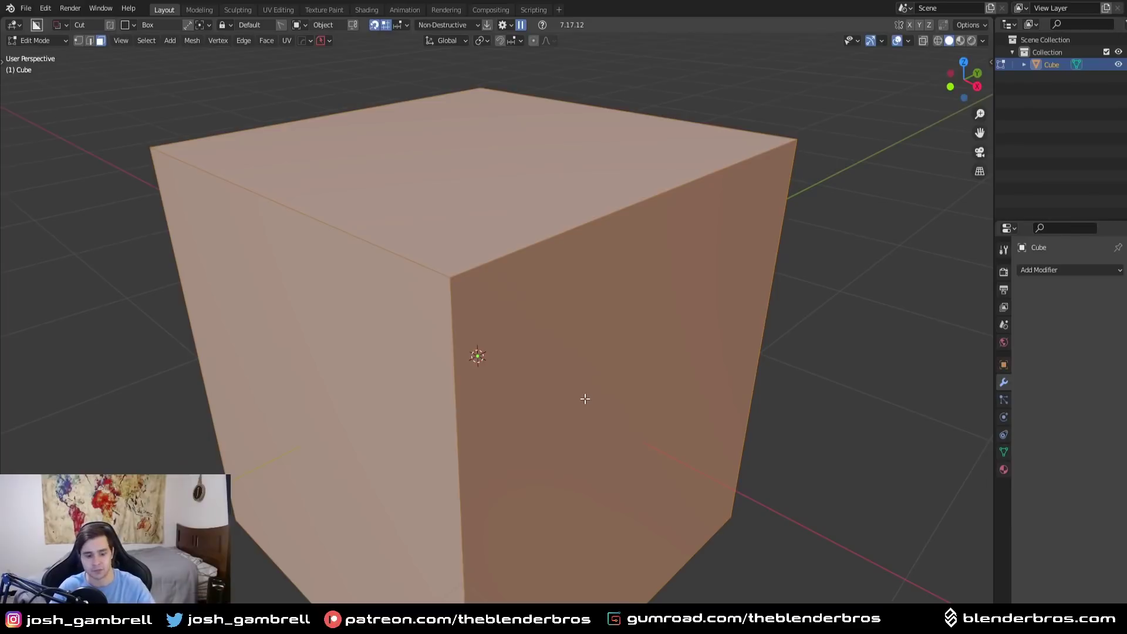
{"action": "middle_click_drag", "start_coordinate": [716, 428], "coordinate": [681, 433]}
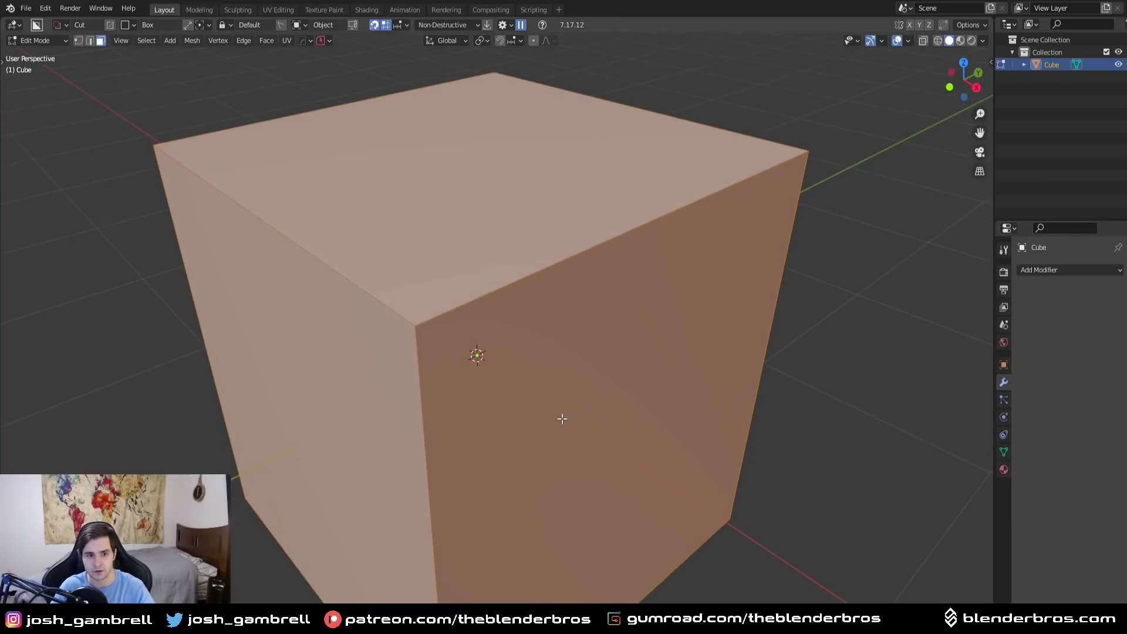
{"action": "scroll", "coordinate": [562, 419], "scroll_direction": "down", "scroll_amount": 4}
{"action": "middle_click_drag", "start_coordinate": [490, 349], "coordinate": [509, 251]}
{"action": "left_click", "coordinate": [376, 317]}
{"action": "left_click", "coordinate": [409, 421]}
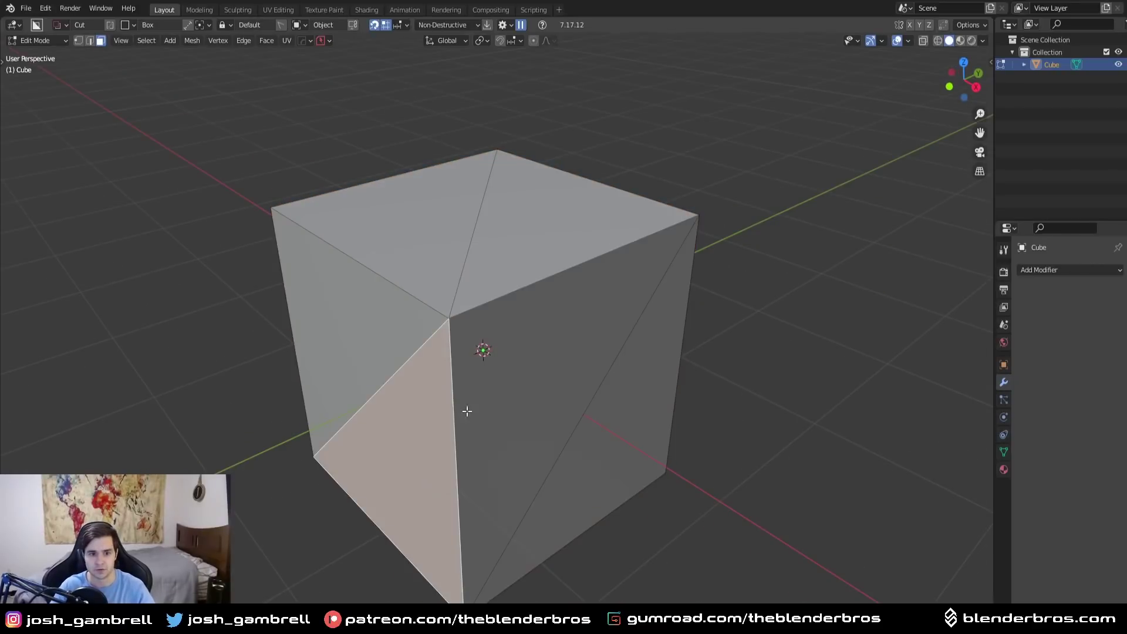
{"action": "middle_click_drag", "start_coordinate": [535, 393], "coordinate": [581, 402]}
{"action": "key", "text": "Tab"}
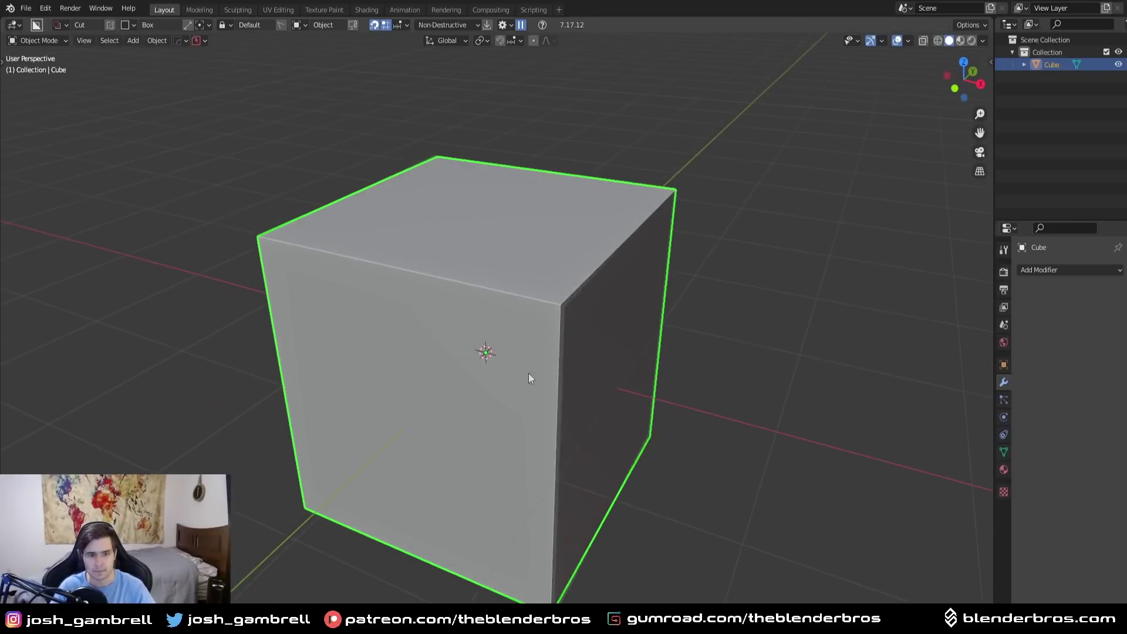
{"action": "middle_click_drag", "start_coordinate": [395, 334], "coordinate": [411, 333]}
{"action": "key", "text": "q"}
{"action": "left_click", "coordinate": [676, 324]}
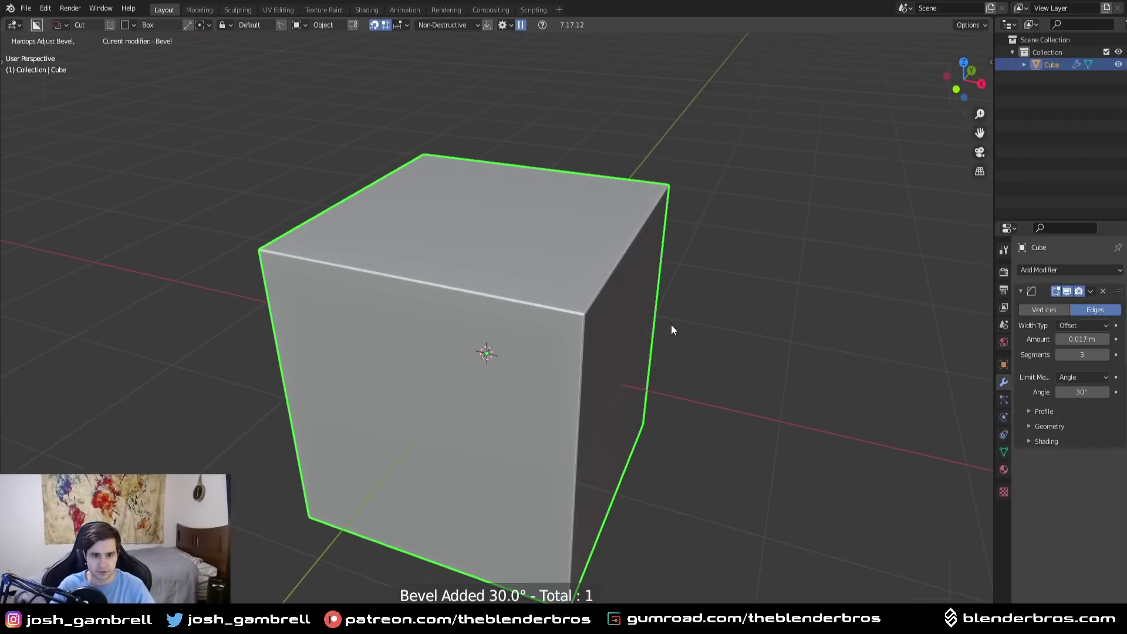
{"action": "right_click", "coordinate": [671, 329]}
{"action": "key", "text": "ctrl+grave"}
Step: Add a HardOps bevel of about 0.016 m to the cube and set it to 1 segment
{"action": "key", "text": "q"}
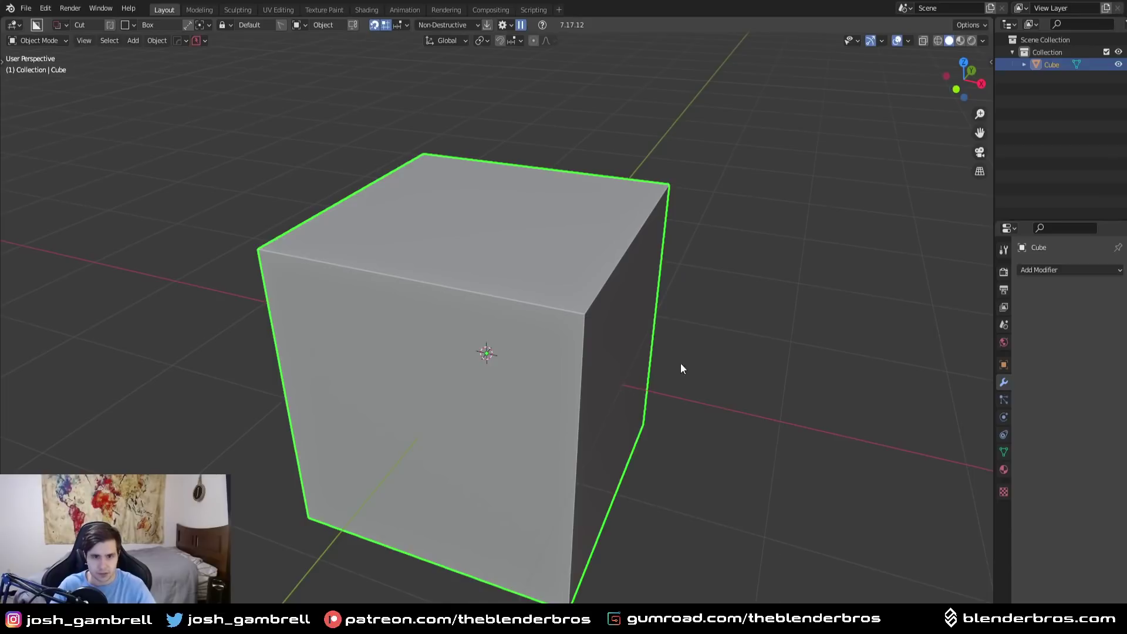
{"action": "left_click", "coordinate": [681, 362]}
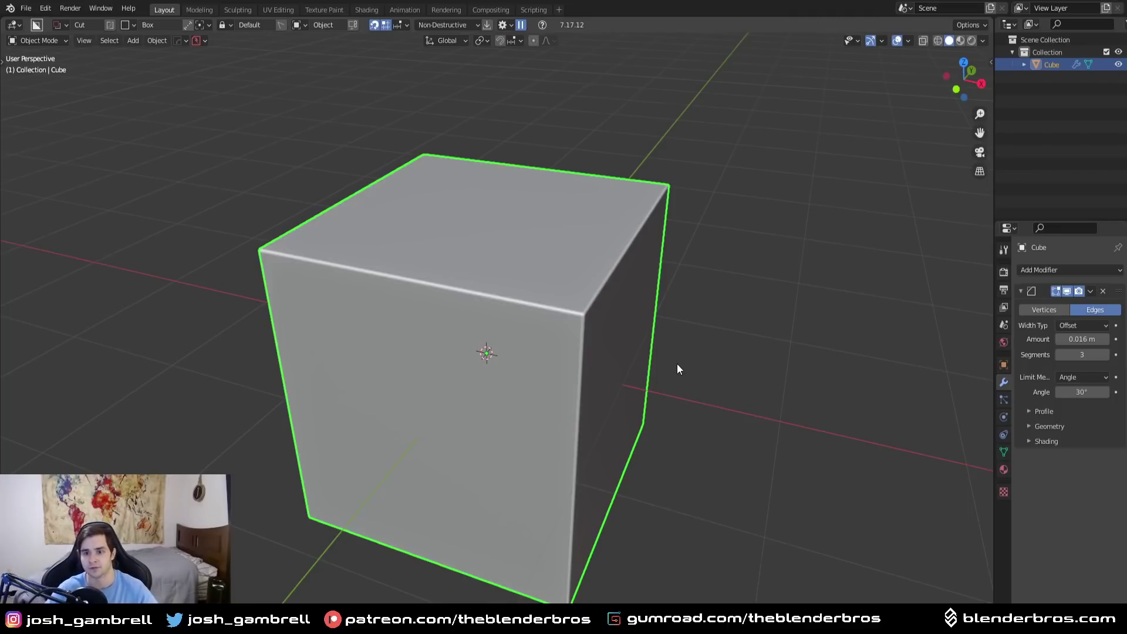
{"action": "scroll", "coordinate": [669, 359], "scroll_direction": "up", "scroll_amount": 6}
{"action": "scroll", "coordinate": [651, 356], "scroll_direction": "down", "scroll_amount": 2}
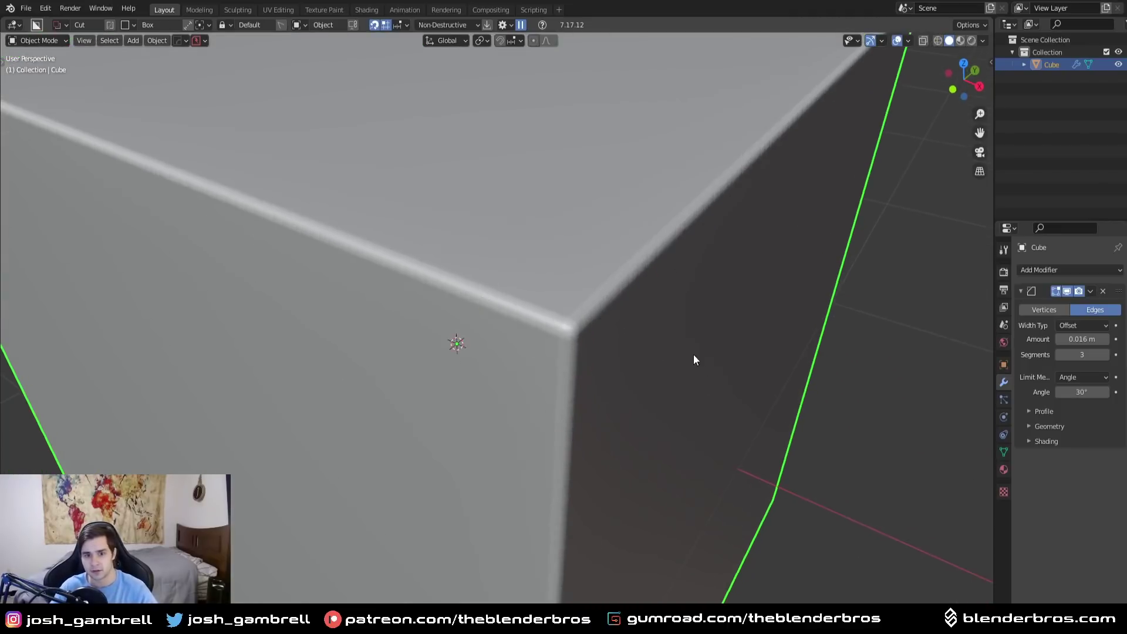
{"action": "double_click", "coordinate": [1058, 354]}
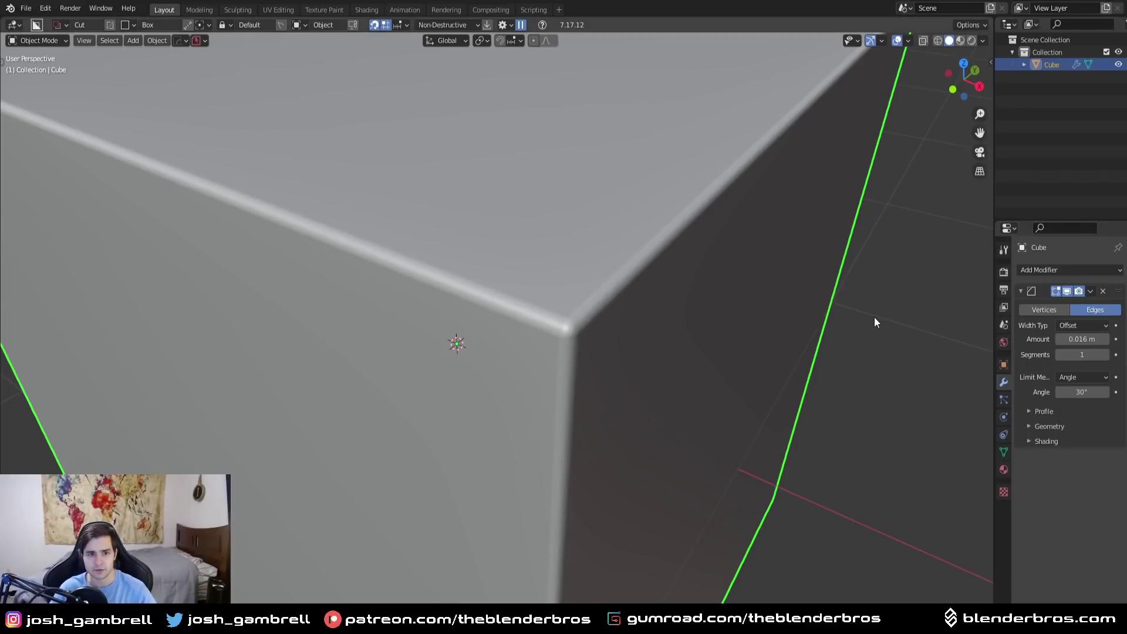
{"action": "scroll", "coordinate": [874, 322], "scroll_direction": "up", "scroll_amount": 2}
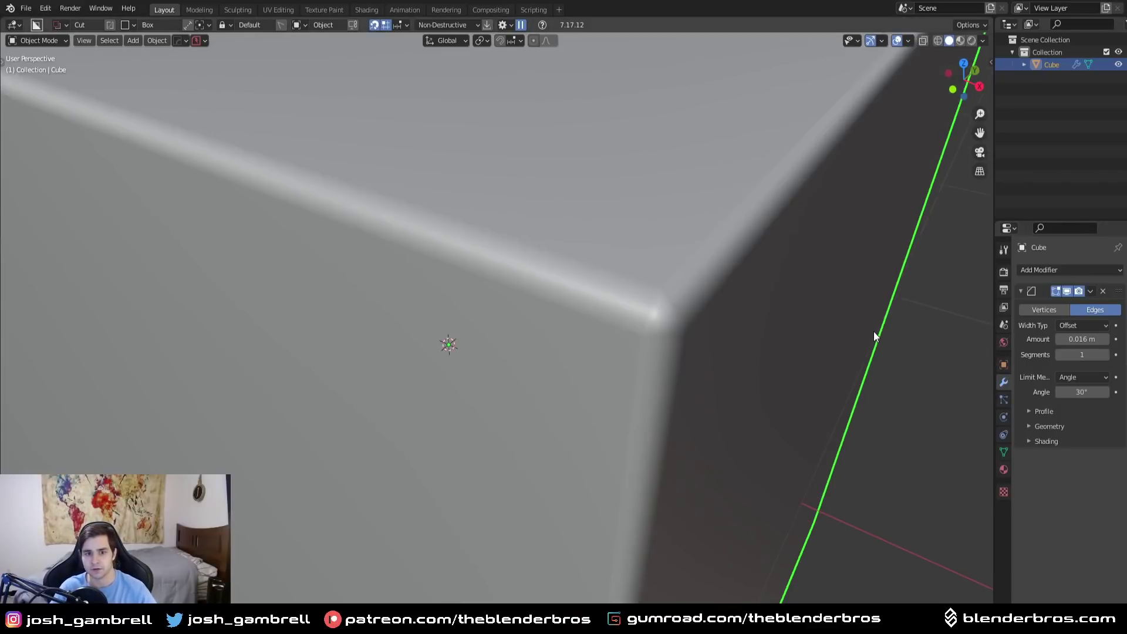
Step: Alternate the bevel between 3 segments and 1 segment to compare edge shading up close and from afar, ending on 1 segment
{"action": "left_click", "coordinate": [1105, 355]}
{"action": "left_click", "coordinate": [1106, 354]}
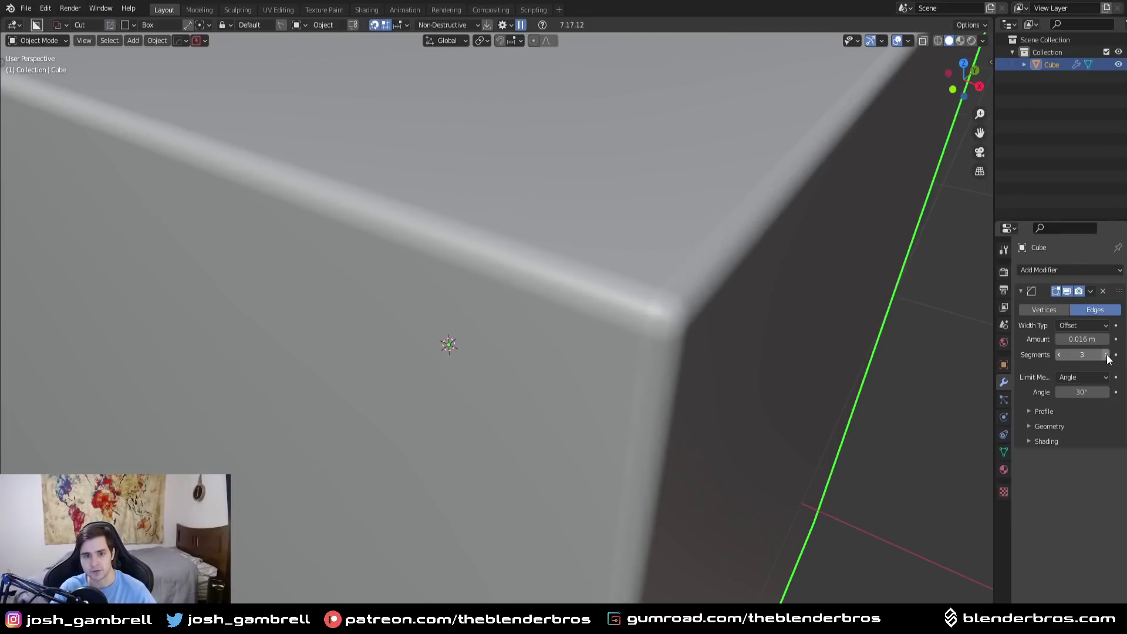
{"action": "double_click", "coordinate": [1058, 355]}
{"action": "scroll", "coordinate": [683, 291], "scroll_direction": "down", "scroll_amount": 8}
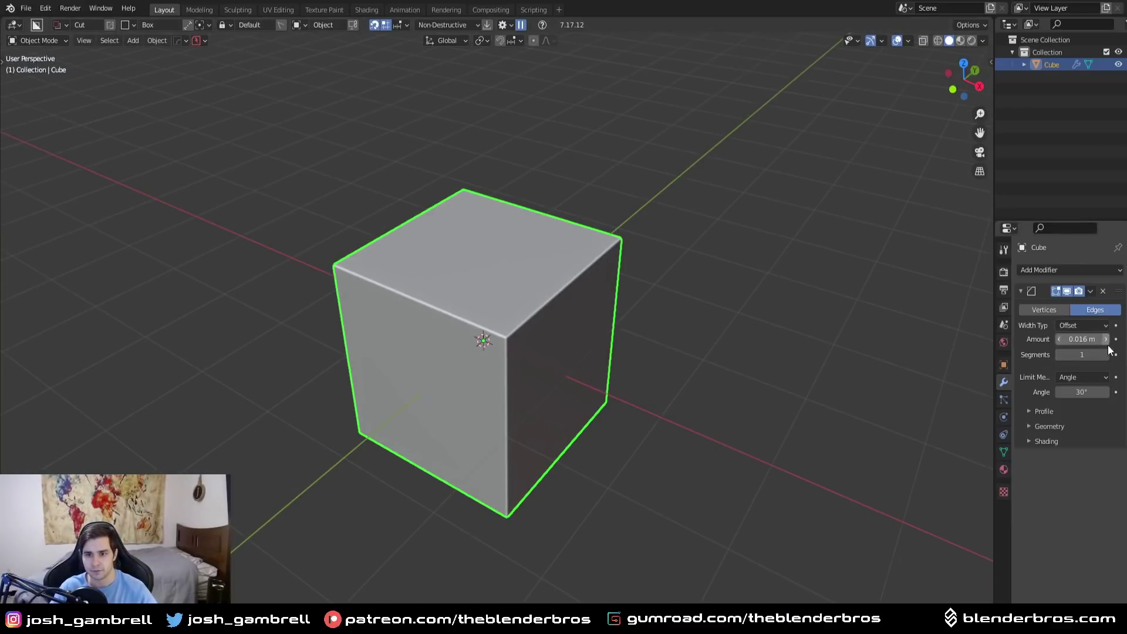
{"action": "left_click", "coordinate": [1106, 354]}
{"action": "left_click", "coordinate": [1106, 354]}
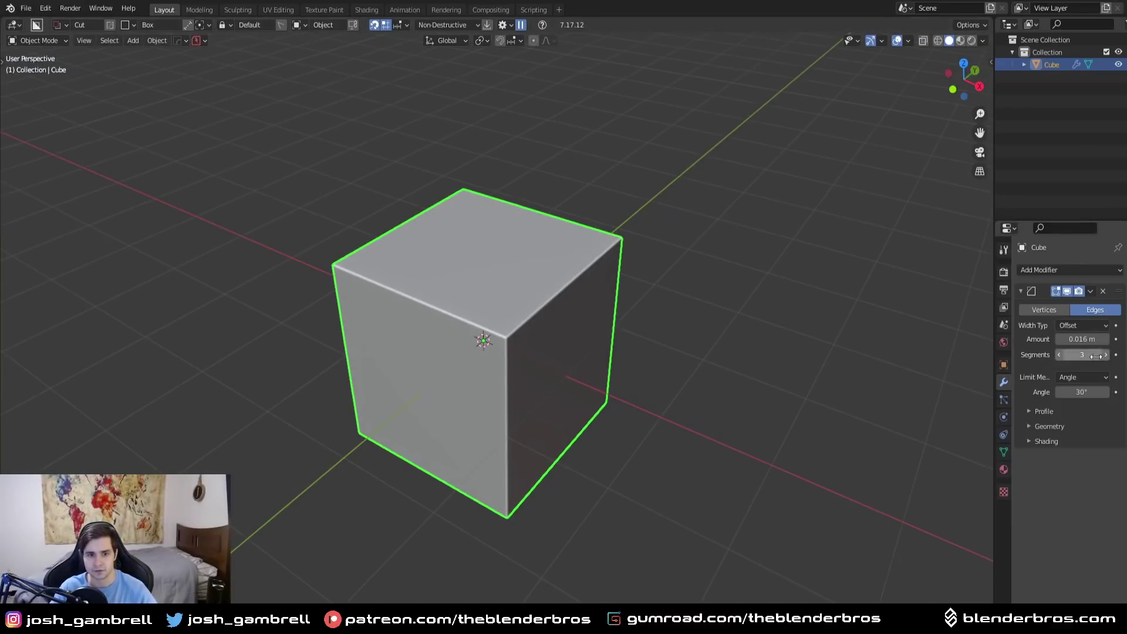
{"action": "left_click", "coordinate": [1058, 355]}
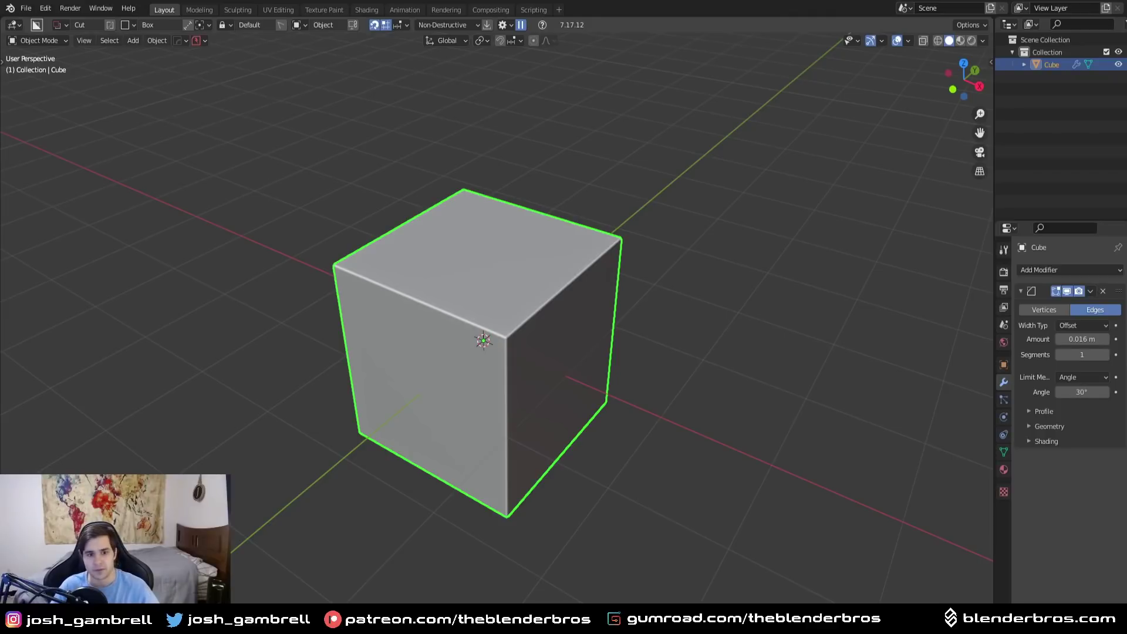
Step: Duplicate the beveled cube in place and remove the bevel modifier from the copy
{"action": "scroll", "coordinate": [611, 377], "scroll_direction": "up", "scroll_amount": 3}
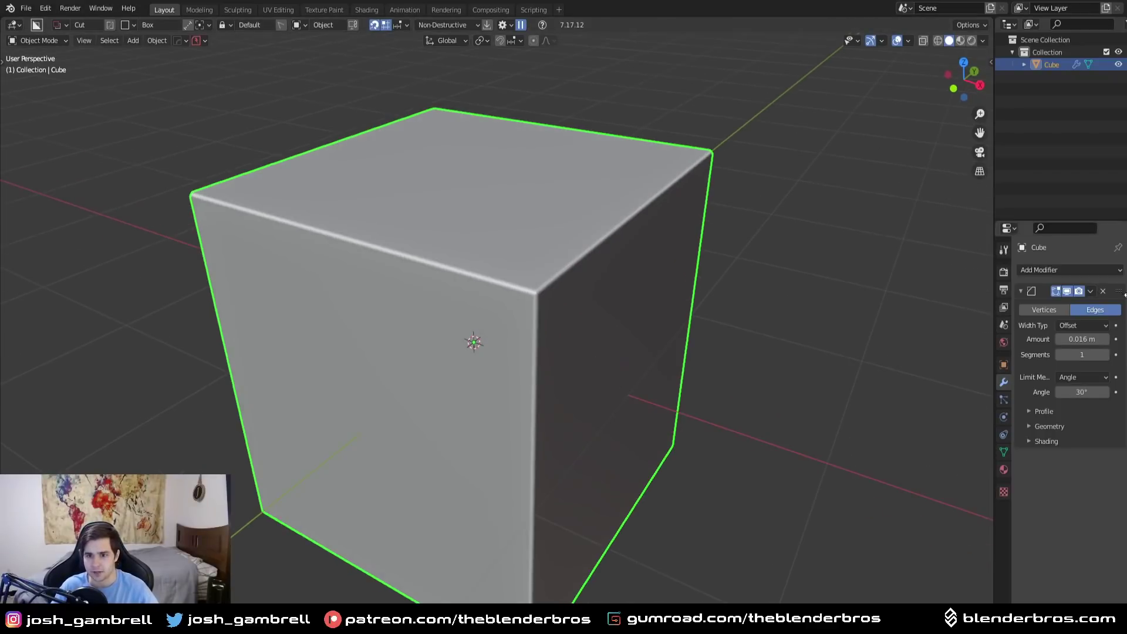
{"action": "middle_click_drag", "start_coordinate": [903, 314], "coordinate": [853, 328]}
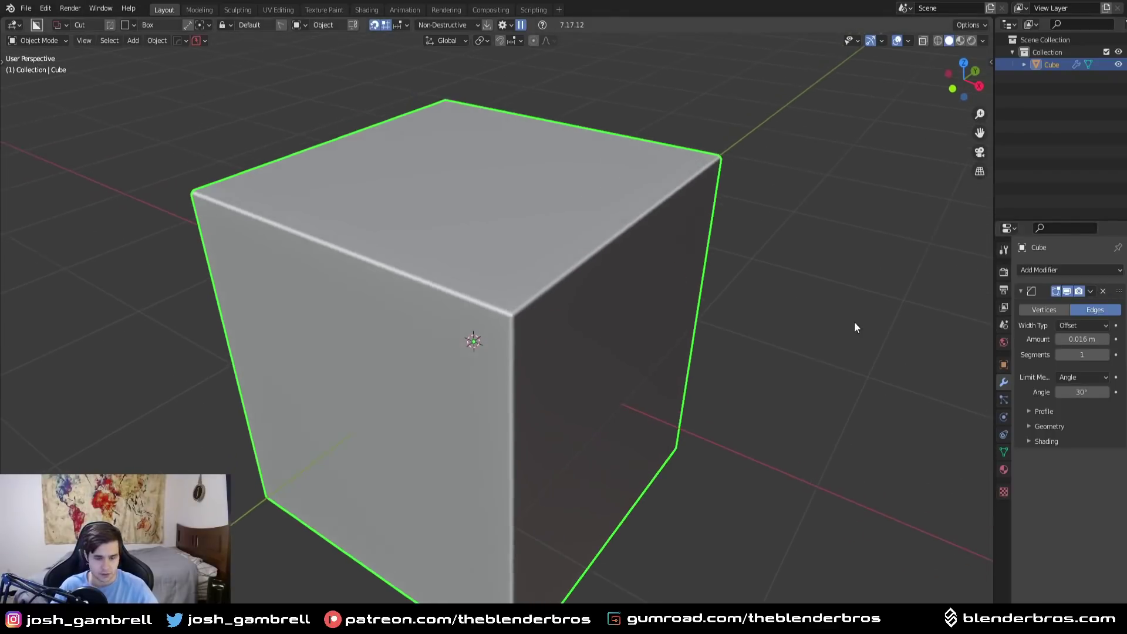
{"action": "key", "text": "shift+d"}
{"action": "key", "text": "Escape"}
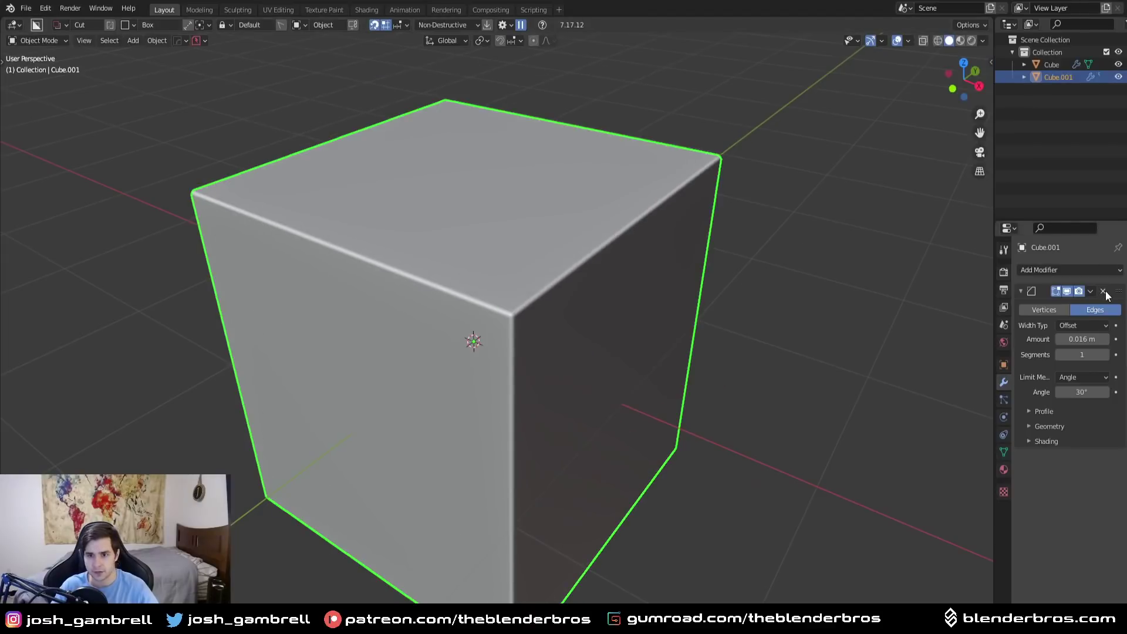
{"action": "left_click", "coordinate": [1104, 291]}
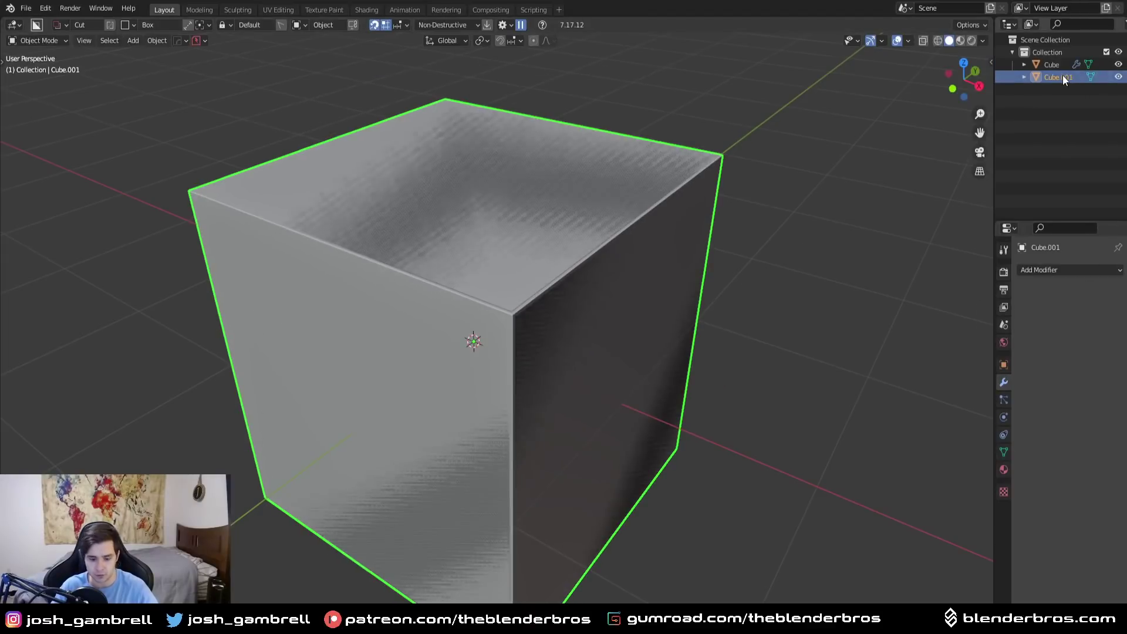
Step: Rename the unbeveled duplicate as cube_low
{"action": "type", "text": "cube_"}
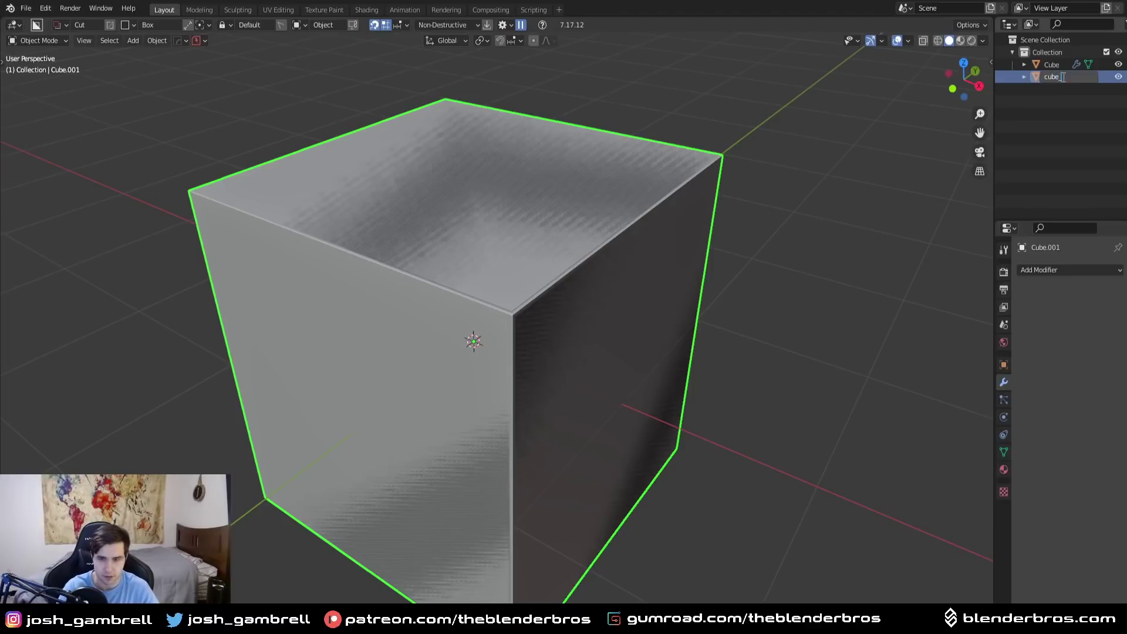
{"action": "type", "text": "low"}
{"action": "key", "text": "Return"}
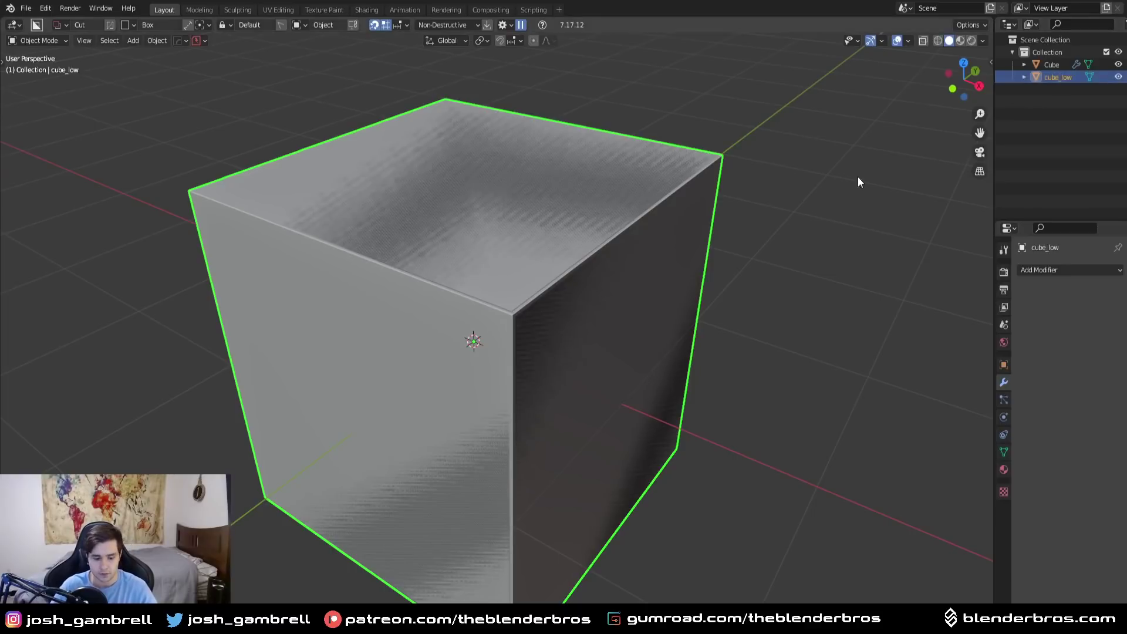
Step: Rename the beveled cube as cube_high and hide cube_low
{"action": "left_click", "coordinate": [1051, 65]}
{"action": "double_click", "coordinate": [1050, 66]}
{"action": "type", "text": "cube_high"}
{"action": "key", "text": "Return"}
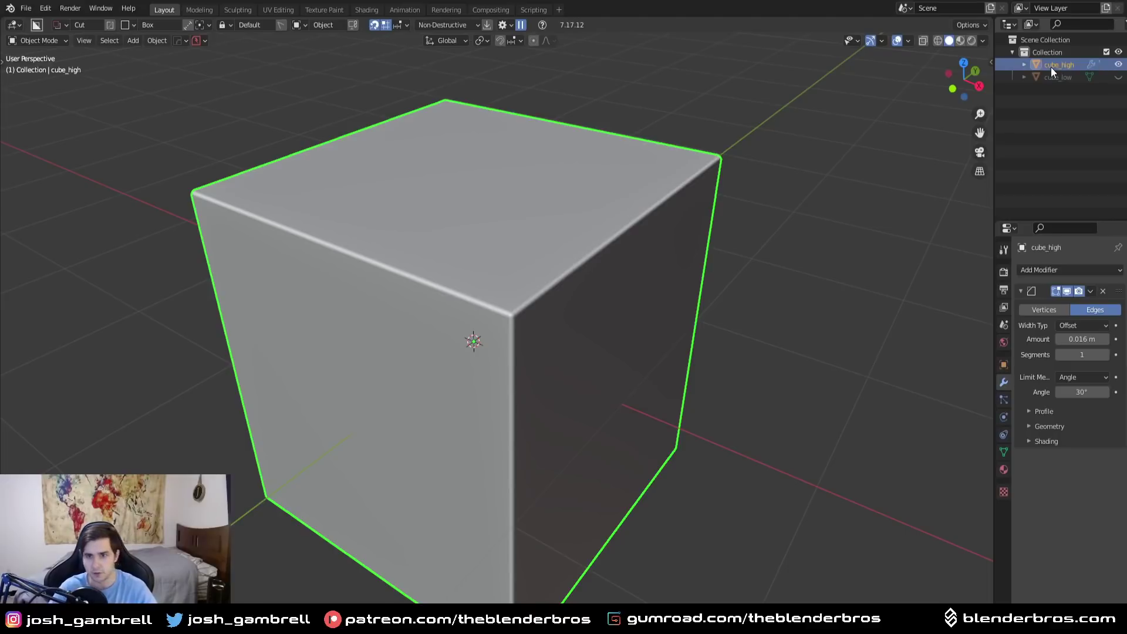
Step: Try higher segment counts on cube_high's bevel and settle on 3 segments
{"action": "scroll", "coordinate": [717, 261], "scroll_direction": "up", "scroll_amount": 3}
{"action": "left_click", "coordinate": [1105, 354]}
{"action": "left_click", "coordinate": [1105, 355]}
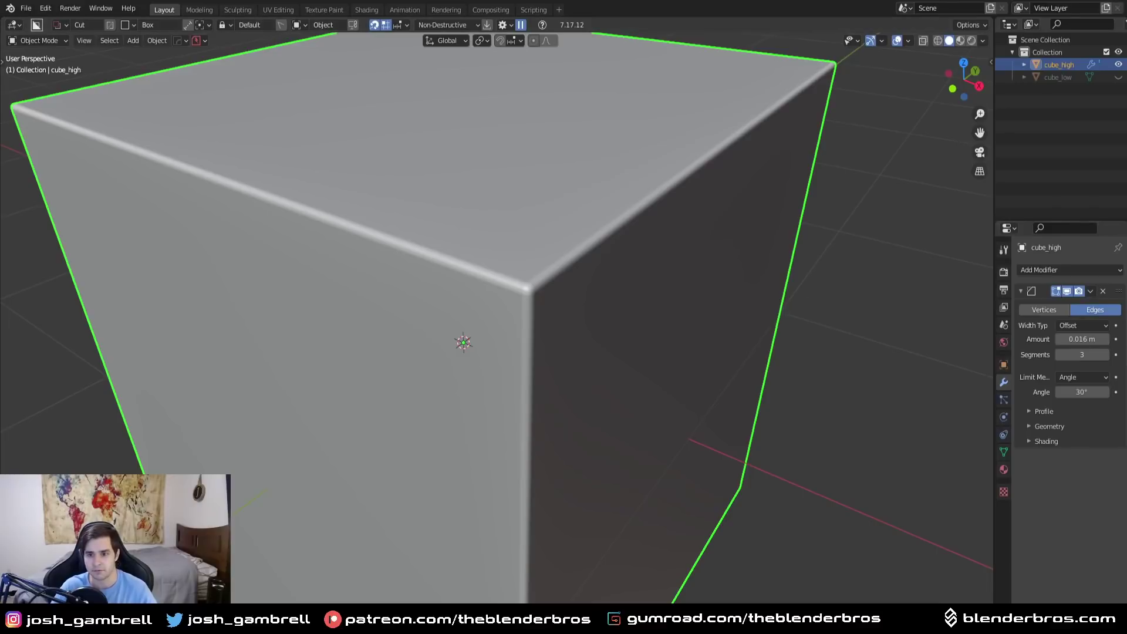
{"action": "left_click", "coordinate": [1106, 354]}
{"action": "left_click", "coordinate": [1105, 355]}
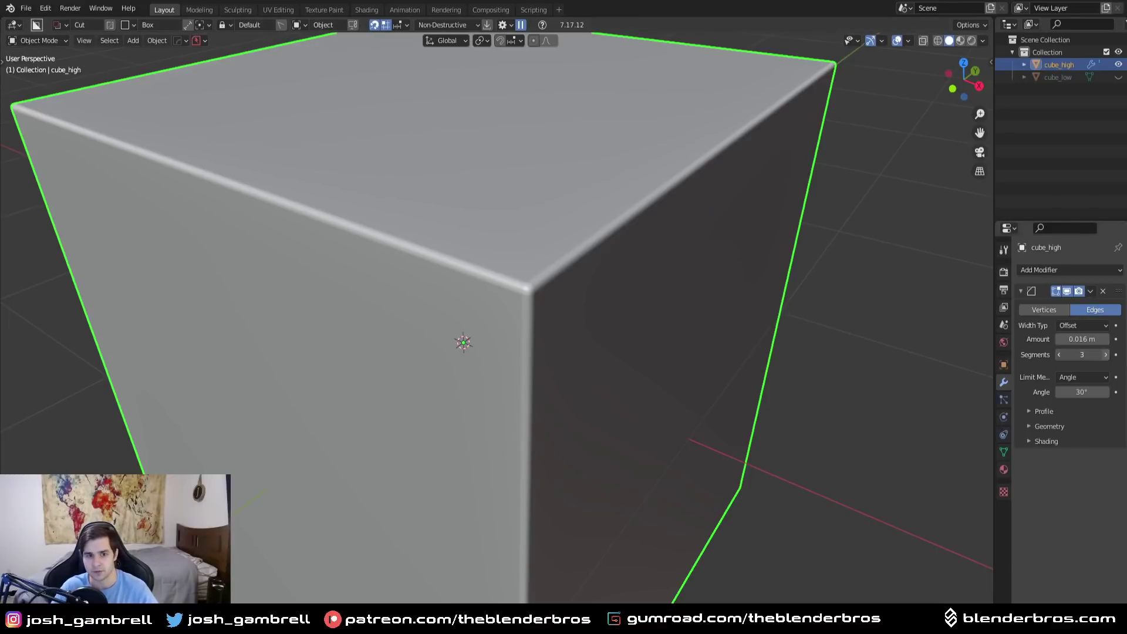
{"action": "left_click", "coordinate": [1061, 355]}
{"action": "left_click", "coordinate": [1061, 355]}
{"action": "scroll", "coordinate": [732, 326], "scroll_direction": "down", "scroll_amount": 5}
{"action": "scroll", "coordinate": [880, 340], "scroll_direction": "up", "scroll_amount": 2}
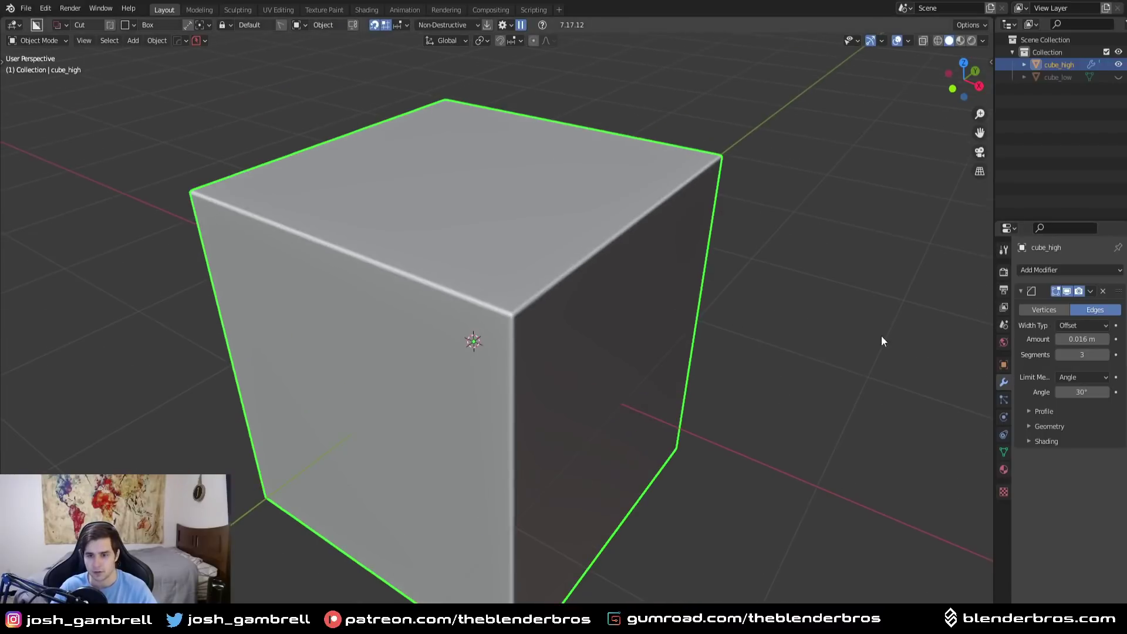
Step: Try a bevel amount of 0.08 m on cube_high and settle on 0.008 m
{"action": "left_click", "coordinate": [1083, 340]}
{"action": "key", "text": "BackSpace"}
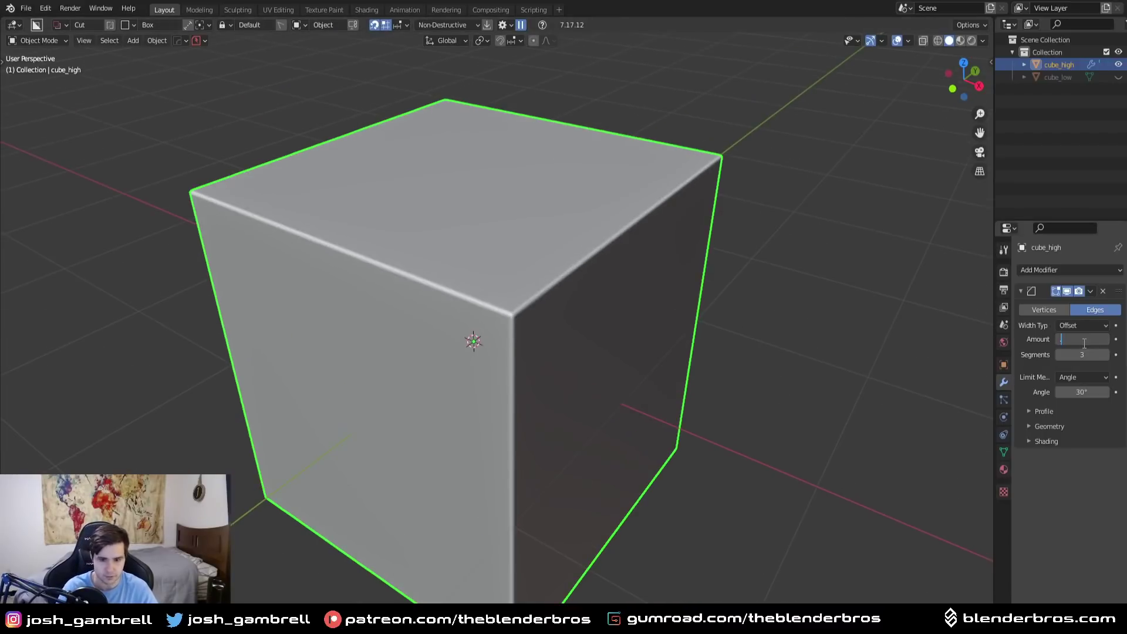
{"action": "type", "text": "0.08"}
{"action": "key", "text": "Return"}
{"action": "left_click", "coordinate": [1095, 341]}
{"action": "type", "text": "0.008"}
{"action": "key", "text": "Return"}
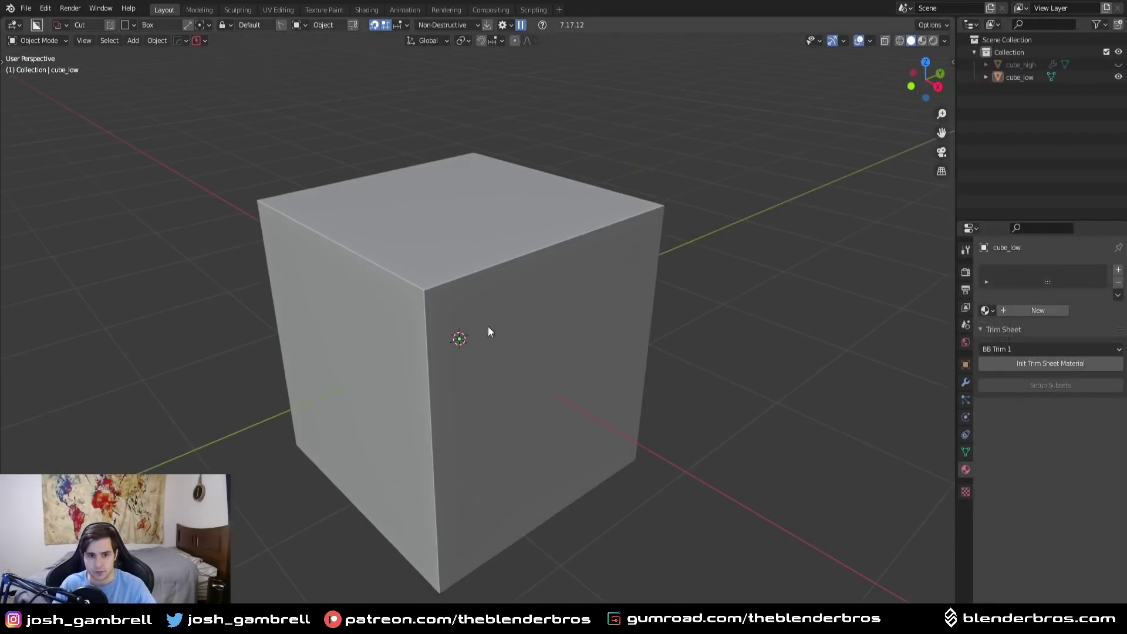
Step: Select cube_low and start exporting it in FBX format
{"action": "left_click", "coordinate": [475, 309]}
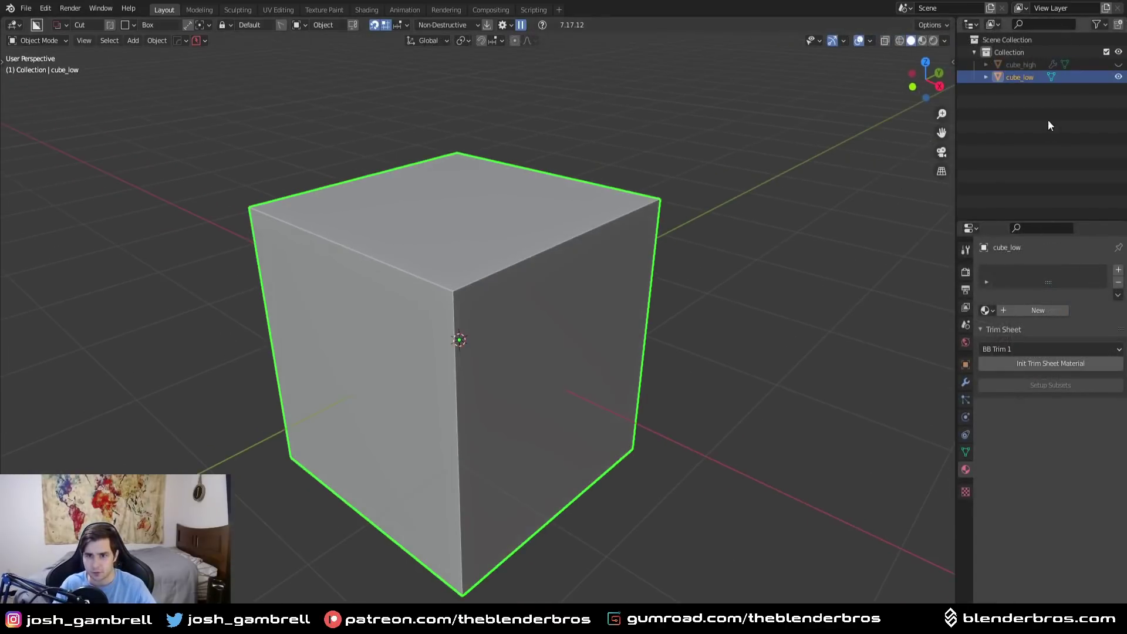
{"action": "left_click", "coordinate": [25, 8]}
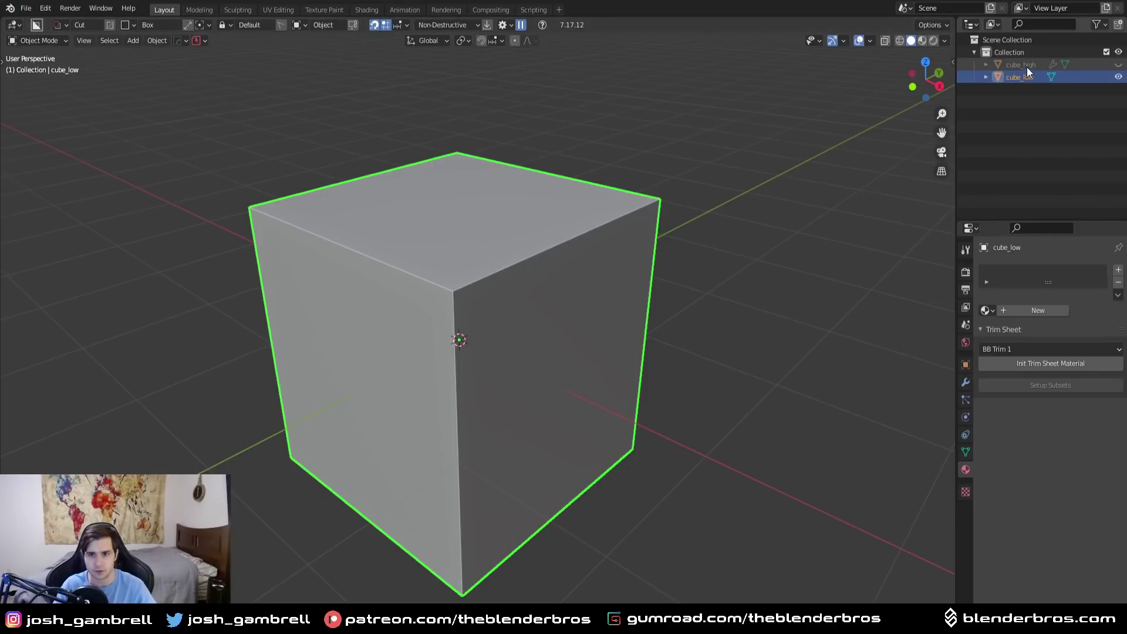
{"action": "left_click", "coordinate": [26, 8]}
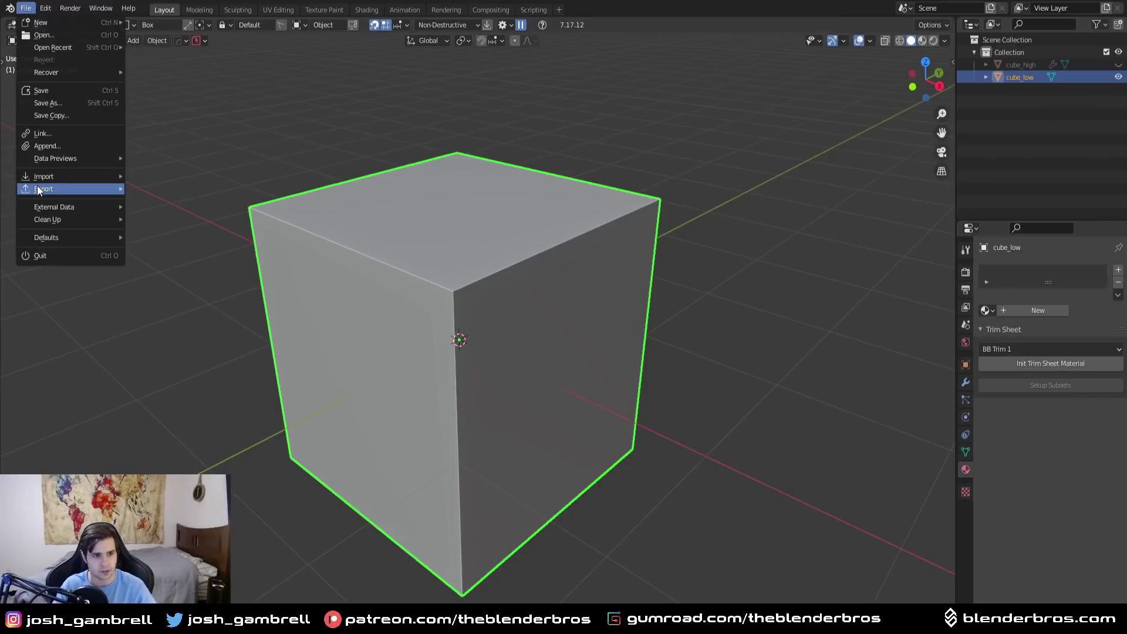
{"action": "mouse_move", "coordinate": [39, 189]}
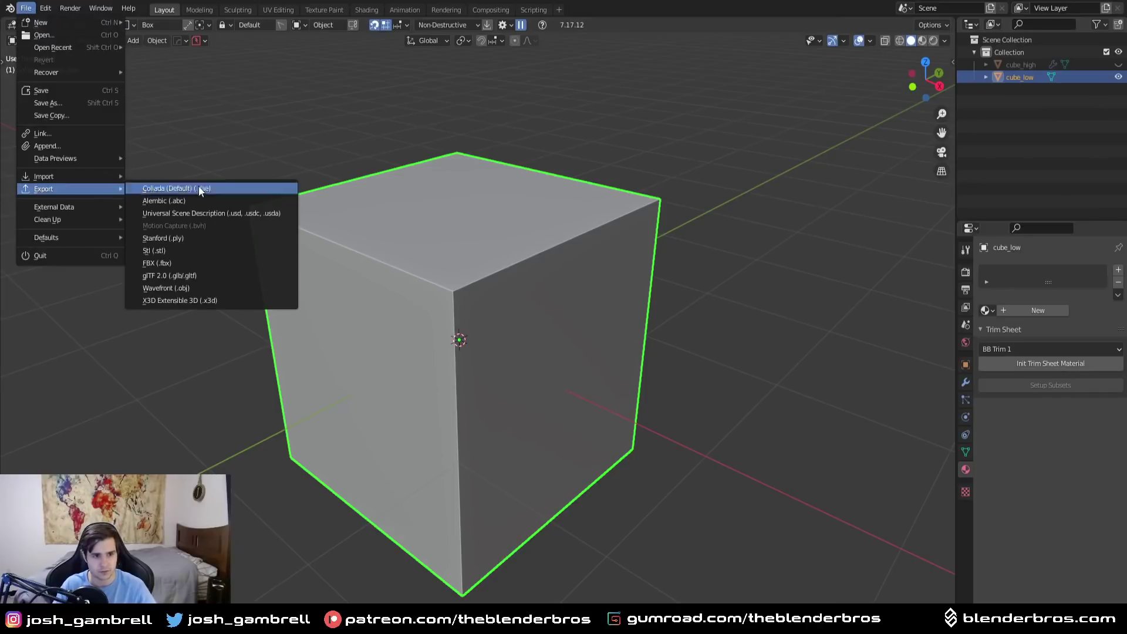
{"action": "left_click", "coordinate": [183, 265]}
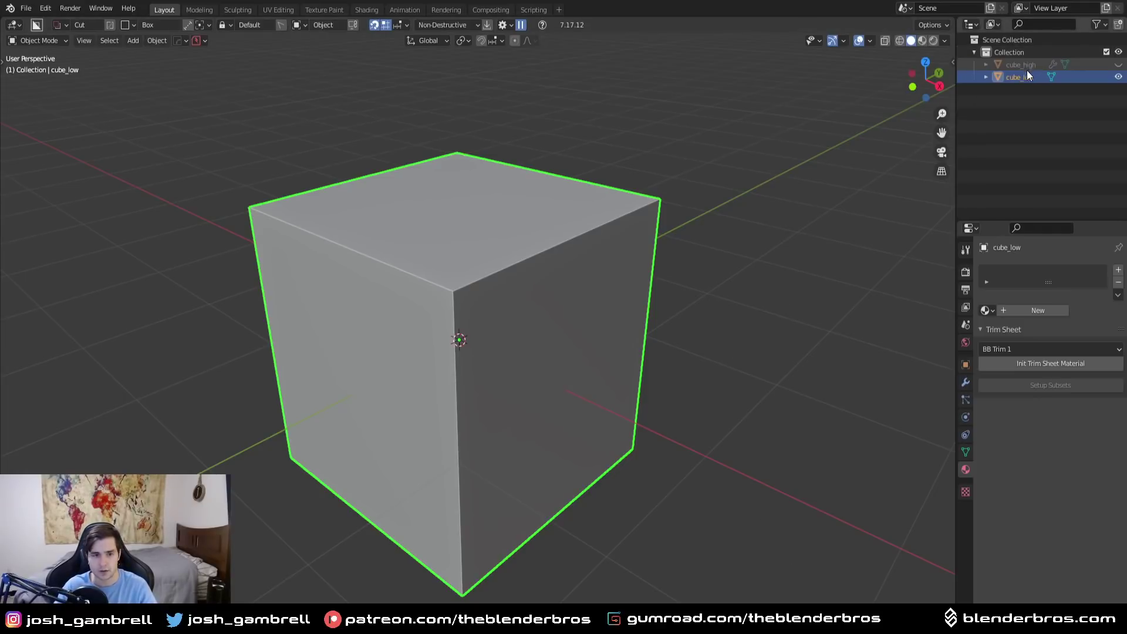
Step: Unwrap all faces of cube_low with Smart UV Project
{"action": "key", "text": "Tab"}
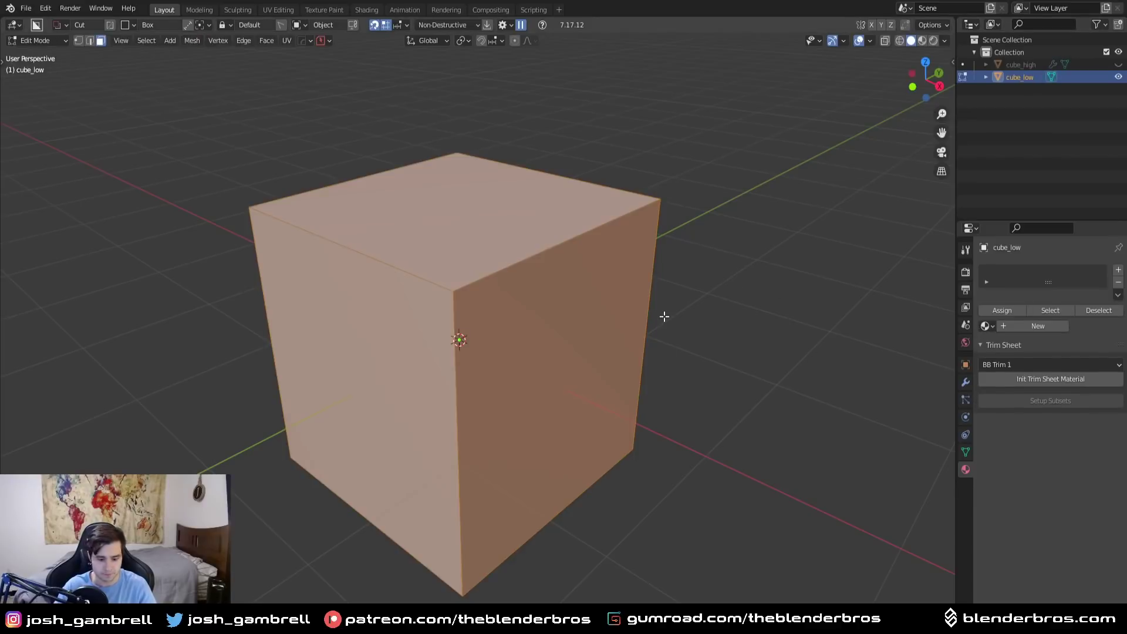
{"action": "key", "text": "u"}
{"action": "left_click", "coordinate": [664, 315]}
{"action": "left_click", "coordinate": [670, 417]}
{"action": "key", "text": "Tab"}
Step: Export the two cubes separately as cube_low.fbx and cube_high.fbx, hiding cube_low and showing and selecting cube_high for its own export
{"action": "left_click", "coordinate": [26, 8]}
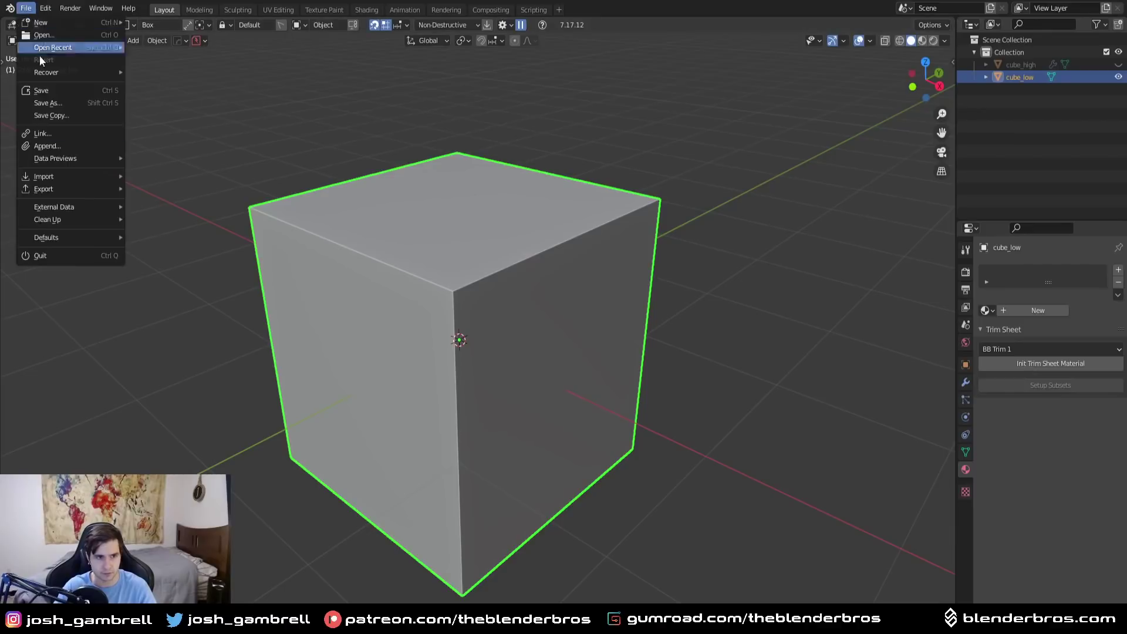
{"action": "mouse_move", "coordinate": [68, 189]}
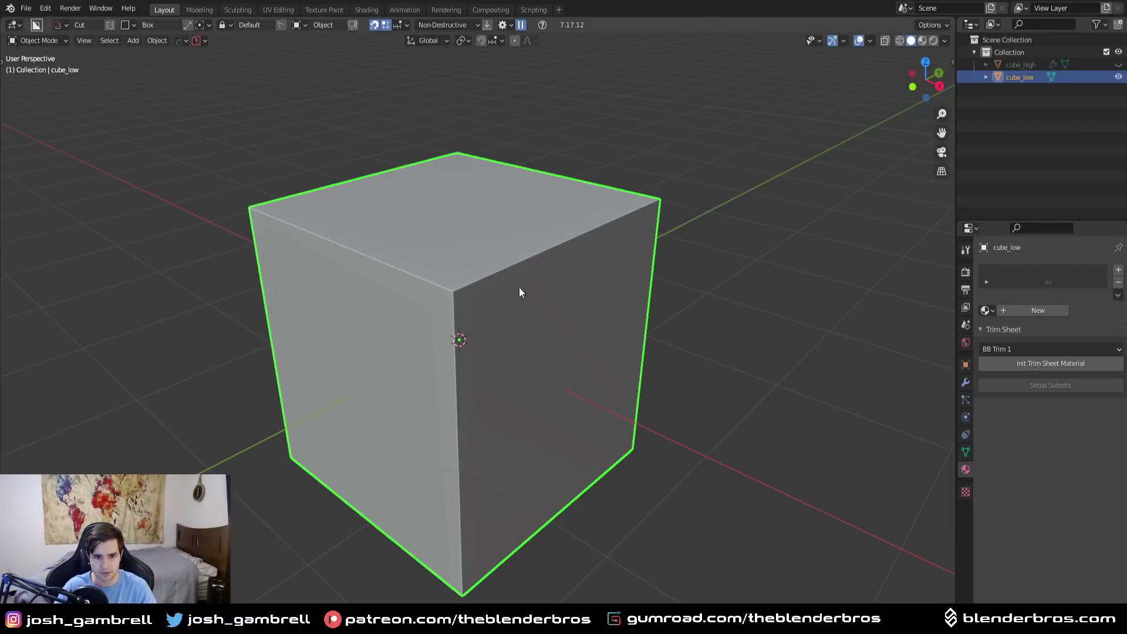
{"action": "left_click", "coordinate": [1118, 77]}
{"action": "left_click", "coordinate": [1118, 64]}
{"action": "left_click", "coordinate": [1020, 65]}
{"action": "left_click", "coordinate": [26, 8]}
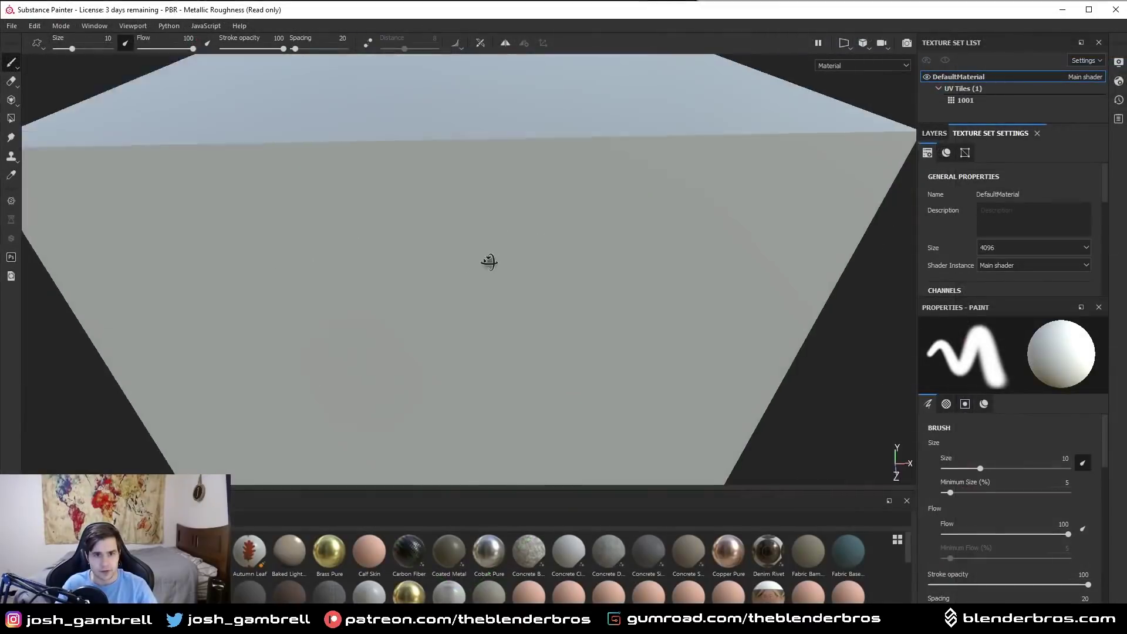
Step: In Substance Painter, inspect the low-poly cube, open mesh map baking and leave only the Normal map selected
{"action": "mouse_move", "coordinate": [487, 262]}
{"action": "left_mouse_down", "text": "alt"}
{"action": "mouse_move", "coordinate": [599, 271]}
{"action": "mouse_move", "coordinate": [468, 287]}
{"action": "mouse_move", "coordinate": [573, 275]}
{"action": "mouse_move", "coordinate": [504, 316]}
{"action": "left_mouse_up", "text": "alt"}
{"action": "scroll", "coordinate": [501, 314], "scroll_direction": "up", "scroll_amount": 5}
{"action": "scroll", "coordinate": [415, 258], "scroll_direction": "down", "scroll_amount": 4}
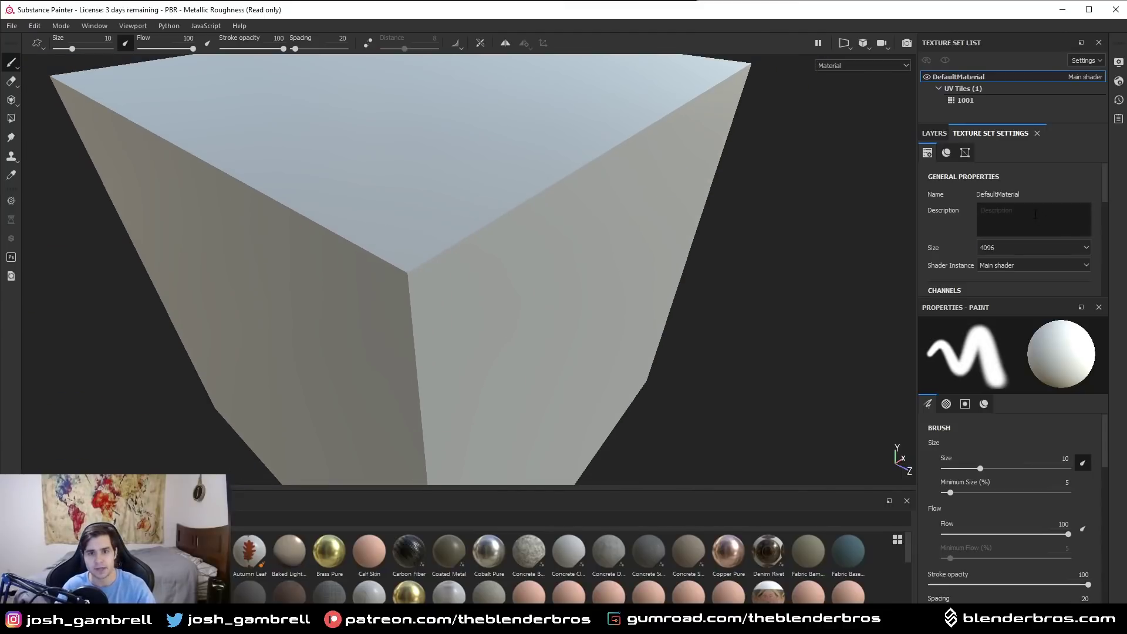
{"action": "scroll", "coordinate": [1004, 179], "scroll_direction": "down", "scroll_amount": 5}
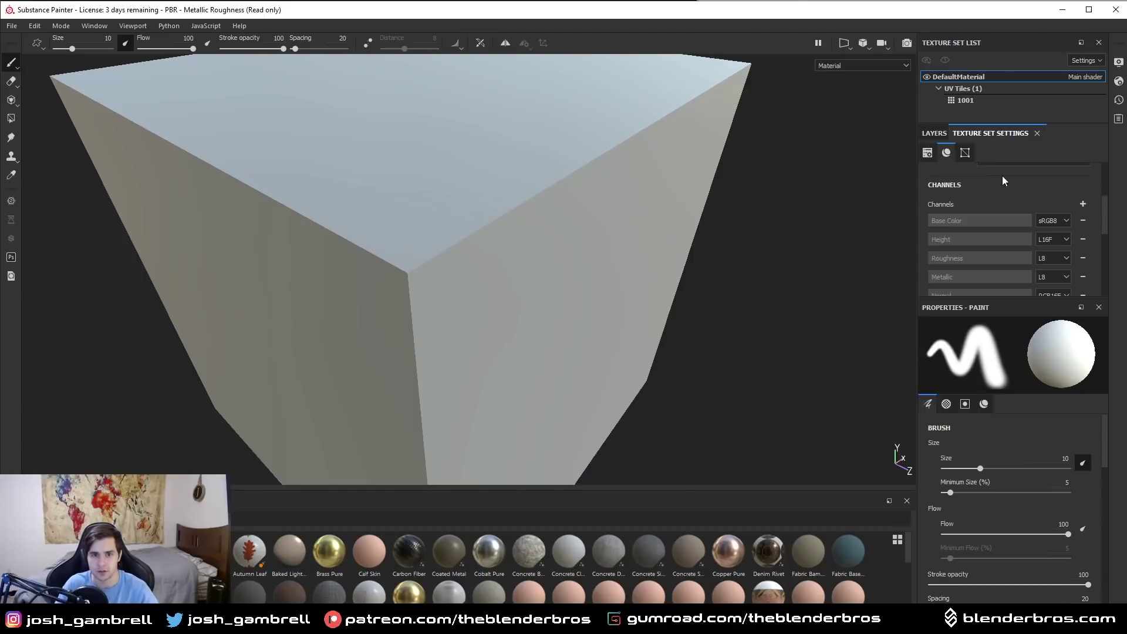
{"action": "left_click", "coordinate": [1059, 286]}
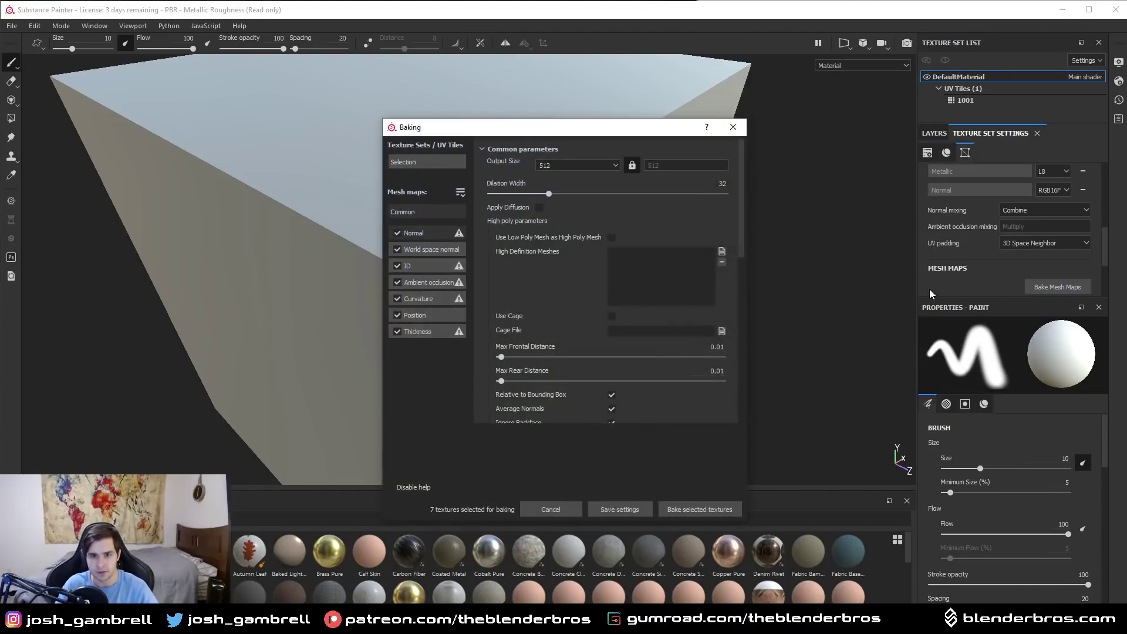
{"action": "left_click", "coordinate": [397, 248]}
{"action": "left_click", "coordinate": [397, 265]}
{"action": "left_click", "coordinate": [398, 282]}
{"action": "left_click", "coordinate": [398, 299]}
{"action": "left_click", "coordinate": [397, 315]}
{"action": "left_click", "coordinate": [396, 331]}
Step: Check the baking match options and load cube_high.fbx from the Desktop as the high definition mesh
{"action": "scroll", "coordinate": [616, 366], "scroll_direction": "down", "scroll_amount": 3}
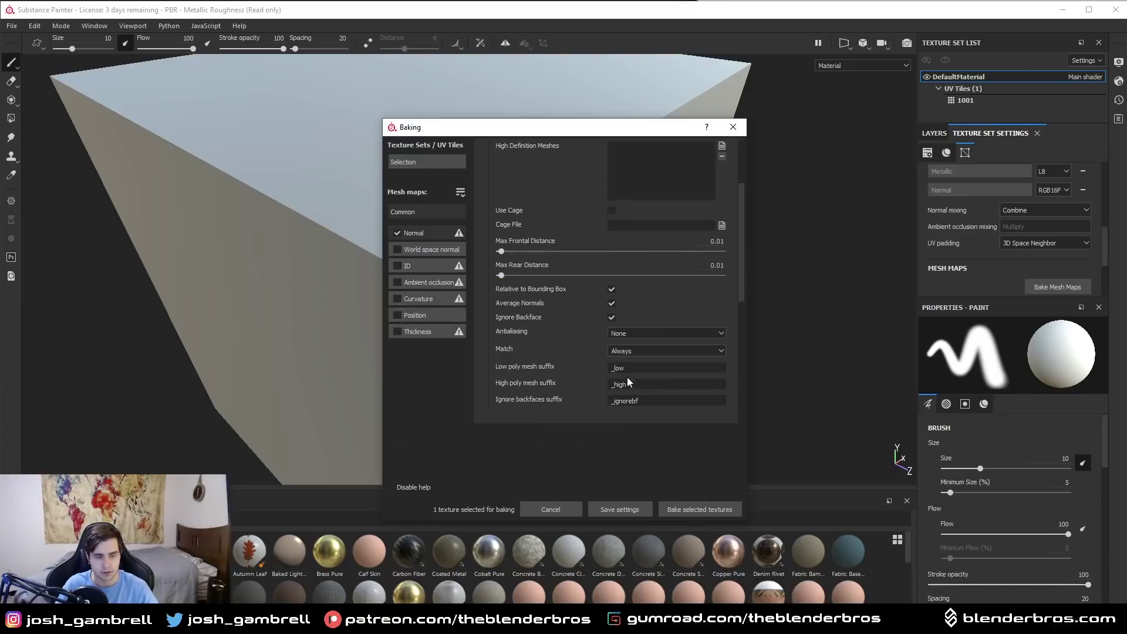
{"action": "left_click", "coordinate": [643, 350]}
{"action": "left_click", "coordinate": [636, 354]}
{"action": "scroll", "coordinate": [630, 348], "scroll_direction": "up", "scroll_amount": 3}
{"action": "scroll", "coordinate": [604, 338], "scroll_direction": "down", "scroll_amount": 3}
{"action": "scroll", "coordinate": [613, 329], "scroll_direction": "up", "scroll_amount": 3}
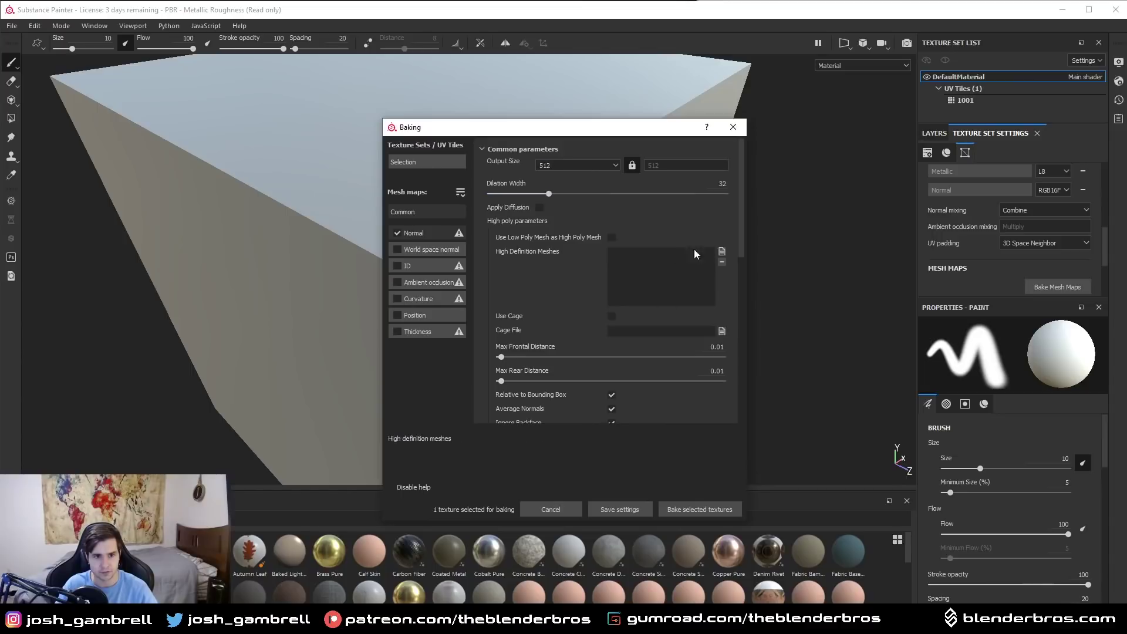
{"action": "left_click", "coordinate": [721, 251]}
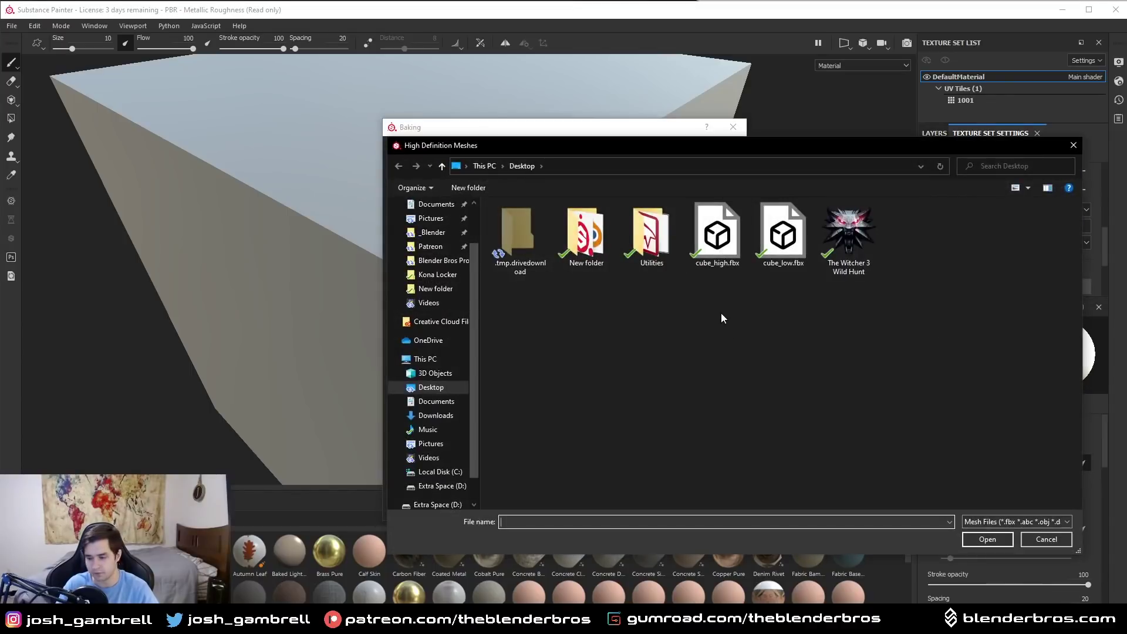
{"action": "double_click", "coordinate": [717, 235]}
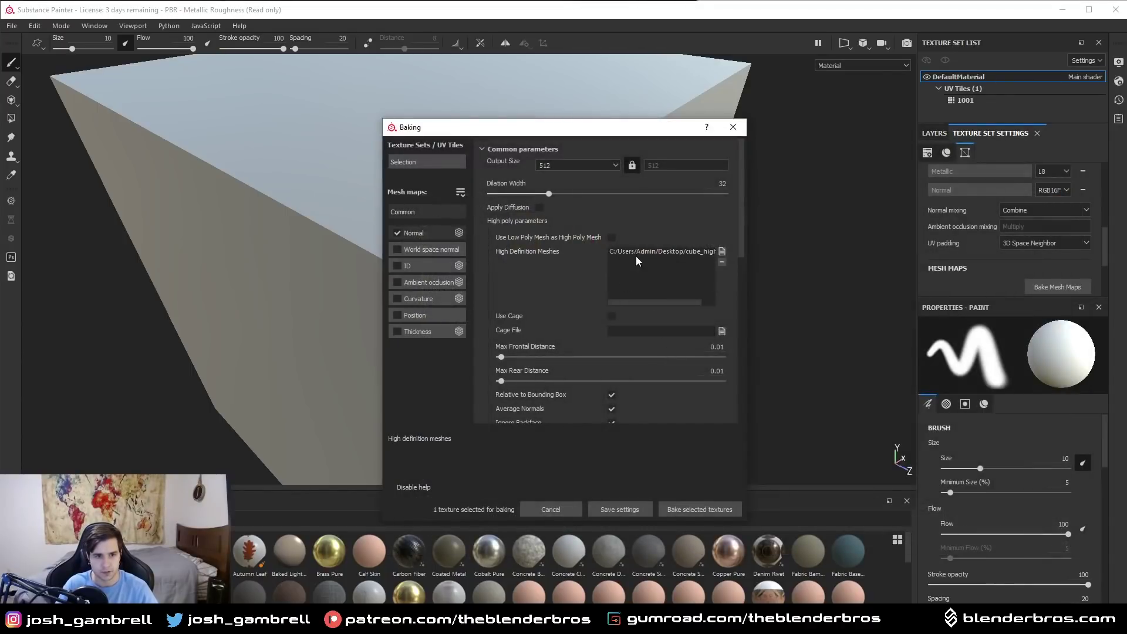
Step: Bake the normal map at an output size of 4096 and inspect the cube's baked edges and corner up close
{"action": "left_click", "coordinate": [603, 166]}
{"action": "left_click", "coordinate": [565, 226]}
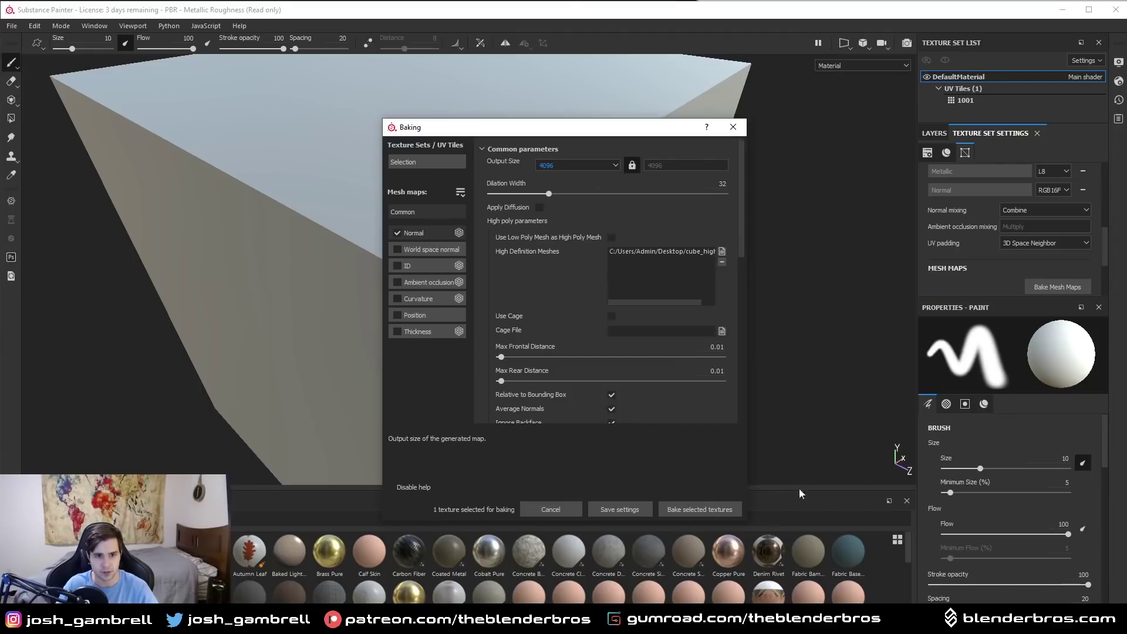
{"action": "left_click", "coordinate": [684, 510]}
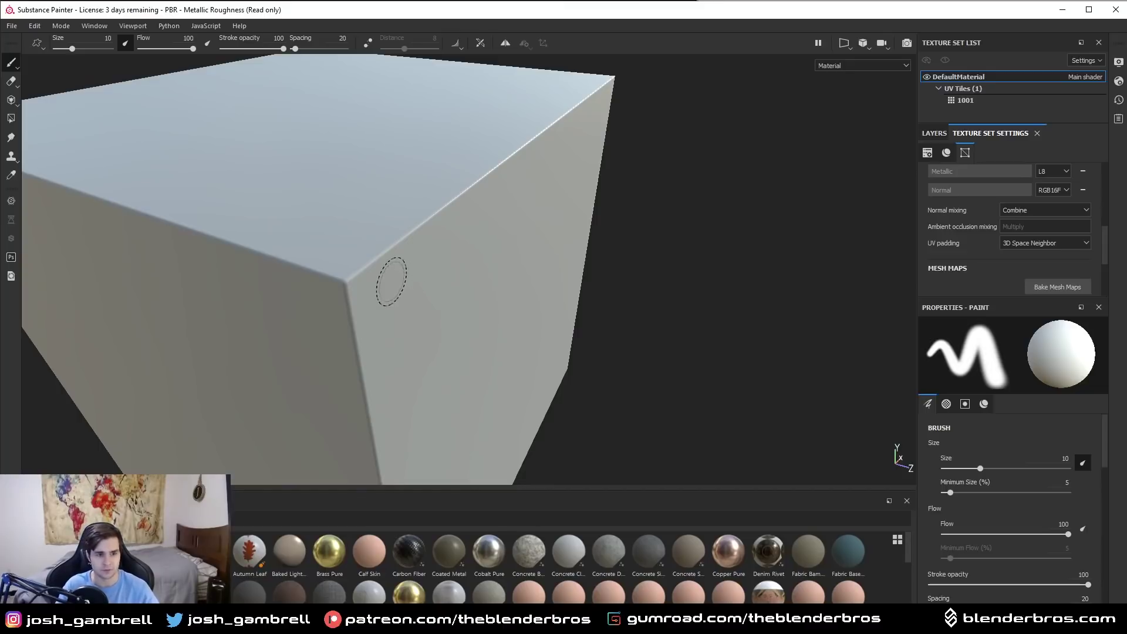
{"action": "mouse_move", "coordinate": [390, 277]}
{"action": "left_mouse_down", "text": "alt"}
{"action": "mouse_move", "coordinate": [548, 271]}
{"action": "mouse_move", "coordinate": [535, 264]}
{"action": "mouse_move", "coordinate": [636, 247]}
{"action": "mouse_move", "coordinate": [580, 266]}
{"action": "mouse_move", "coordinate": [588, 239]}
{"action": "mouse_move", "coordinate": [575, 239]}
{"action": "left_mouse_up", "text": "alt"}
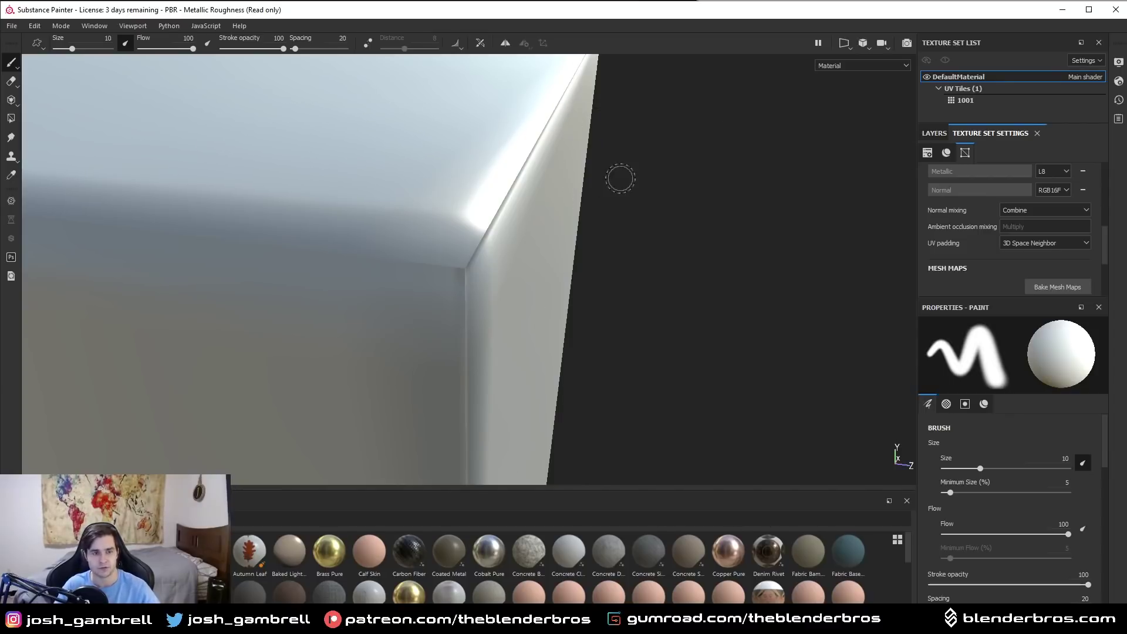
{"action": "left_click_drag", "start_coordinate": [617, 181], "coordinate": [611, 176], "text": "alt"}
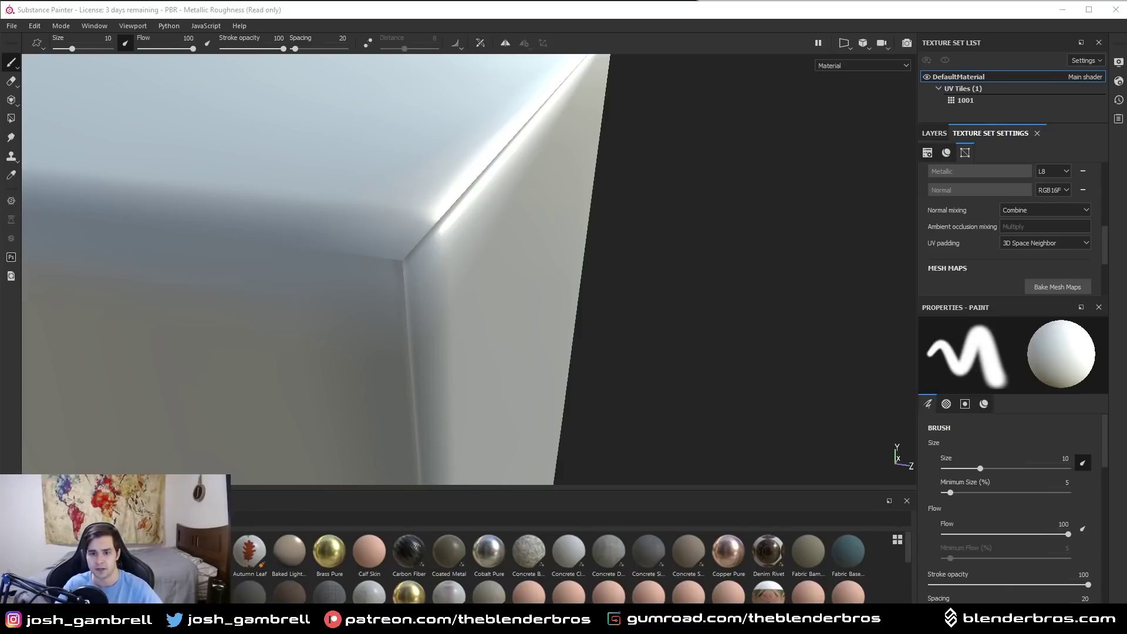
Step: Switch to Blender, hide cube_high, add a bevel to cube_low and inspect its corner
{"action": "key", "text": "alt+Tab"}
{"action": "key", "text": "h"}
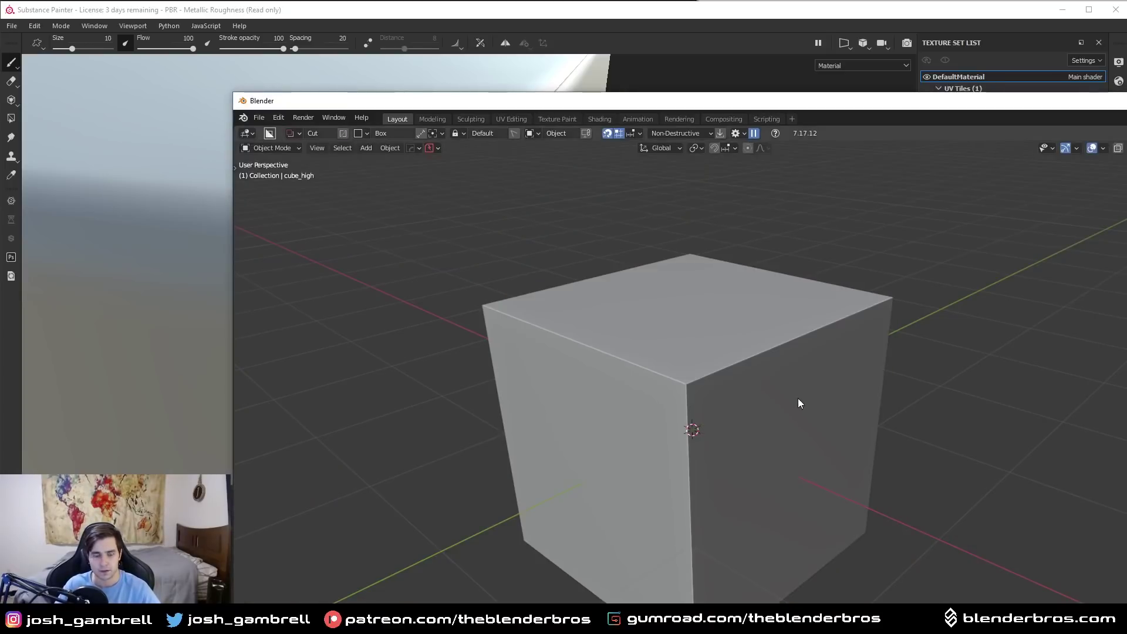
{"action": "left_click", "coordinate": [797, 398]}
{"action": "scroll", "coordinate": [797, 398], "scroll_direction": "up", "scroll_amount": 3}
{"action": "key", "text": "shift+q"}
{"action": "left_click", "coordinate": [816, 399]}
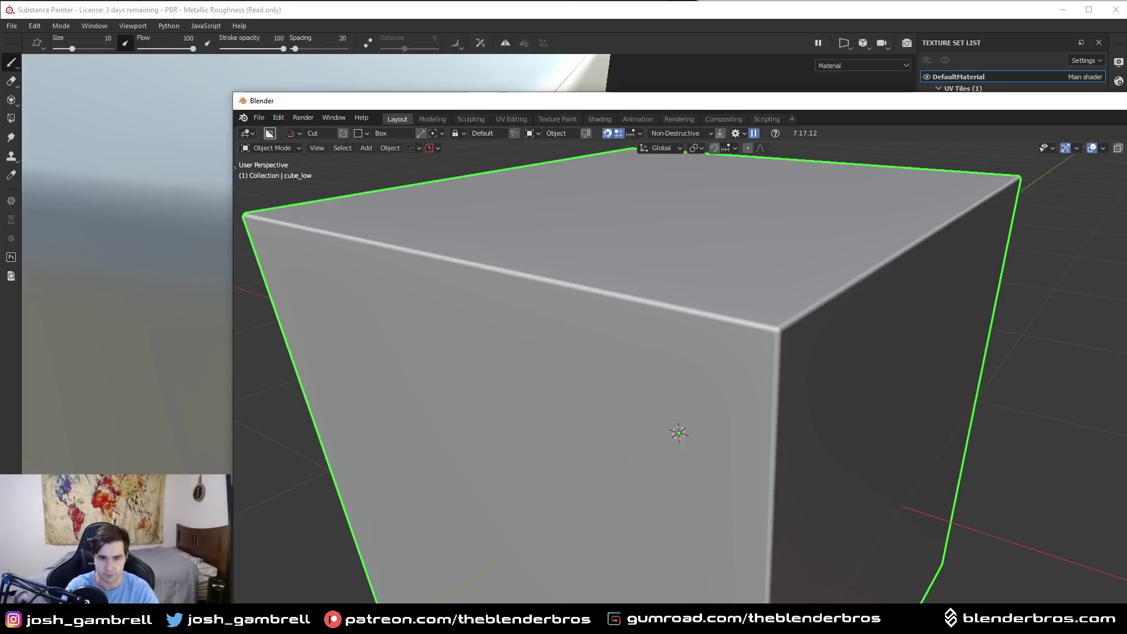
{"action": "scroll", "coordinate": [831, 383], "scroll_direction": "up", "scroll_amount": 5}
{"action": "scroll", "coordinate": [770, 415], "scroll_direction": "down", "scroll_amount": 5}
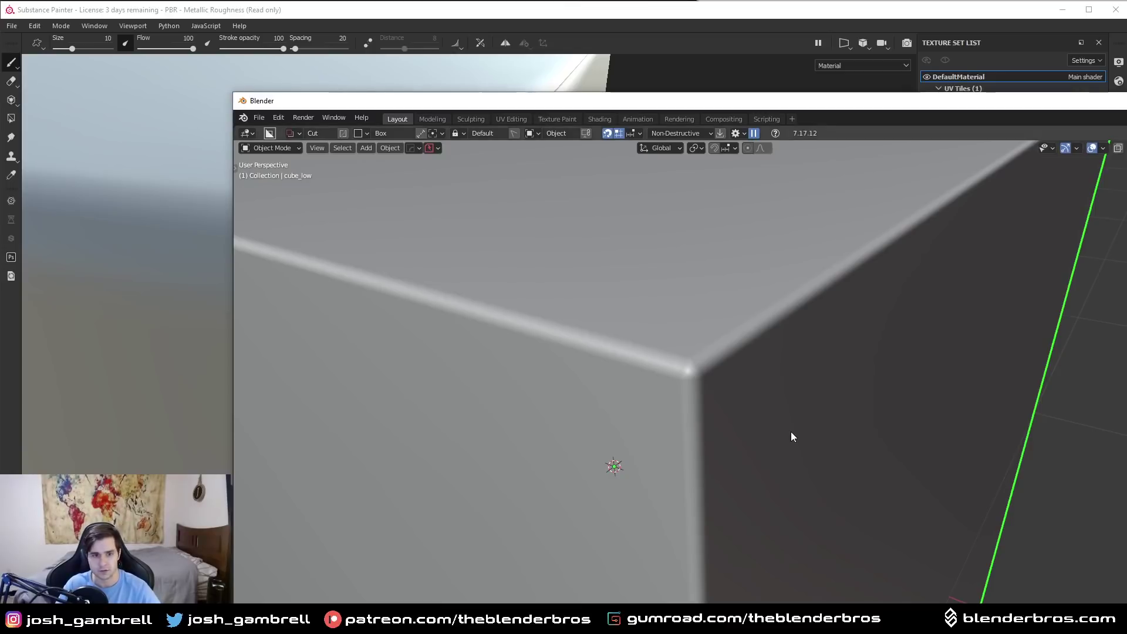
Step: Unwrap the beveled cube_low with Smart UV Project at a 60° angle limit and export it again
{"action": "key", "text": "Tab"}
{"action": "key", "text": "u"}
{"action": "left_click", "coordinate": [780, 395]}
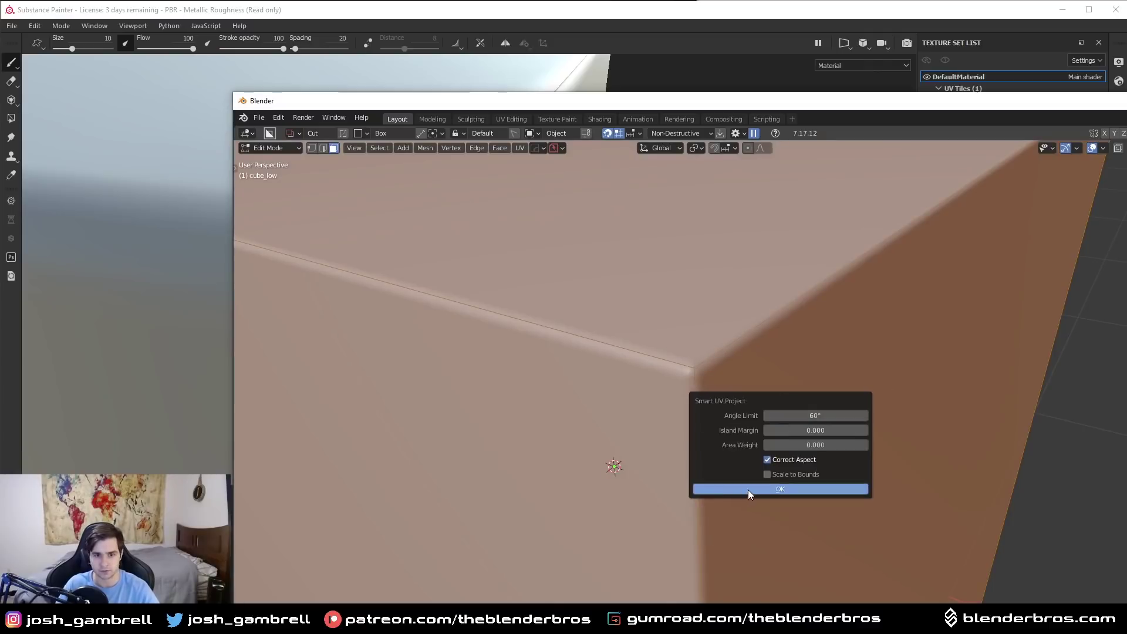
{"action": "left_click", "coordinate": [747, 489]}
{"action": "key", "text": "Tab"}
{"action": "left_click", "coordinate": [259, 118]}
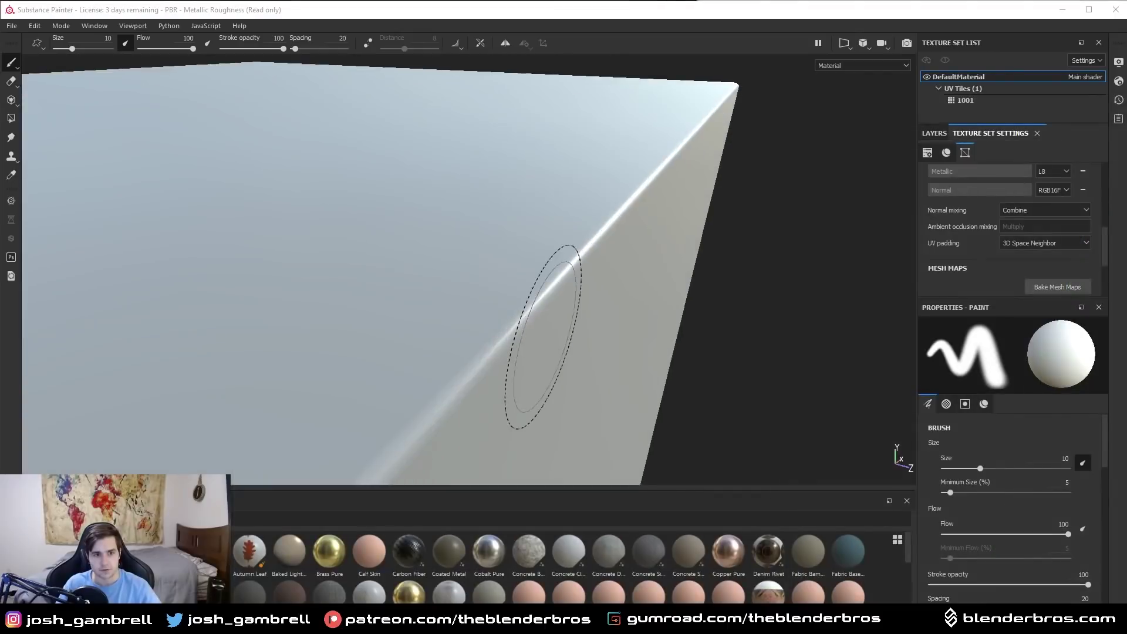
Step: Back in Substance Painter, inspect the beveled low-poly cube's edges and set mesh map baking to the Normal map only
{"action": "mouse_move", "coordinate": [541, 364]}
{"action": "left_mouse_down", "text": "alt"}
{"action": "mouse_move", "coordinate": [575, 287]}
{"action": "mouse_move", "coordinate": [618, 291]}
{"action": "mouse_move", "coordinate": [512, 334]}
{"action": "mouse_move", "coordinate": [626, 325]}
{"action": "mouse_move", "coordinate": [634, 269]}
{"action": "left_mouse_up", "text": "alt"}
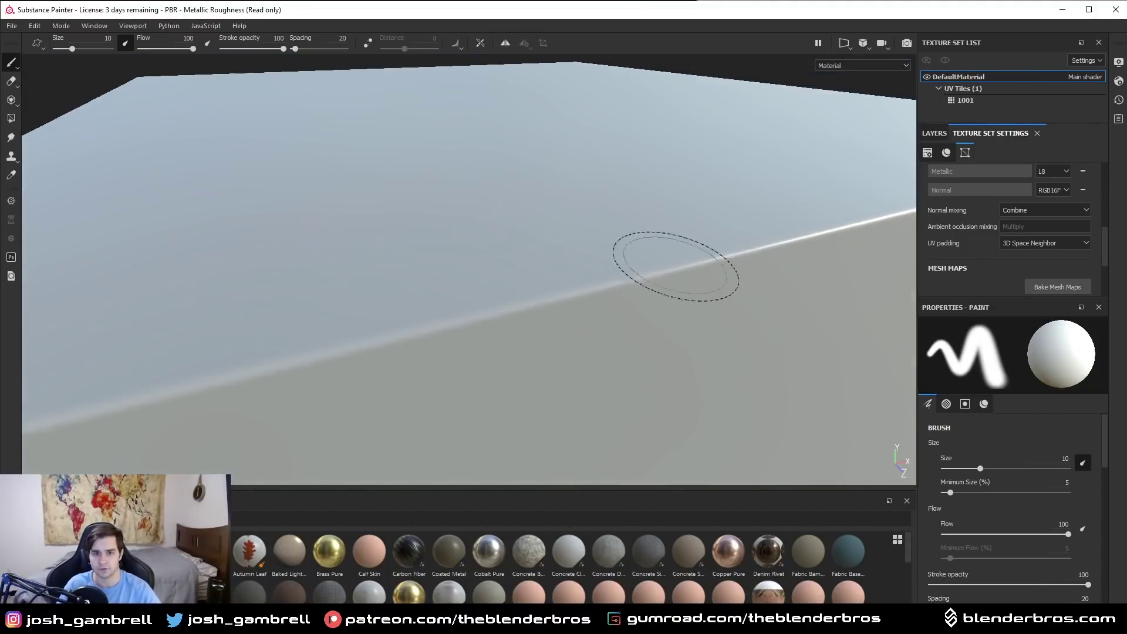
{"action": "scroll", "coordinate": [1005, 206], "scroll_direction": "down", "scroll_amount": 3}
{"action": "left_click", "coordinate": [1061, 189]}
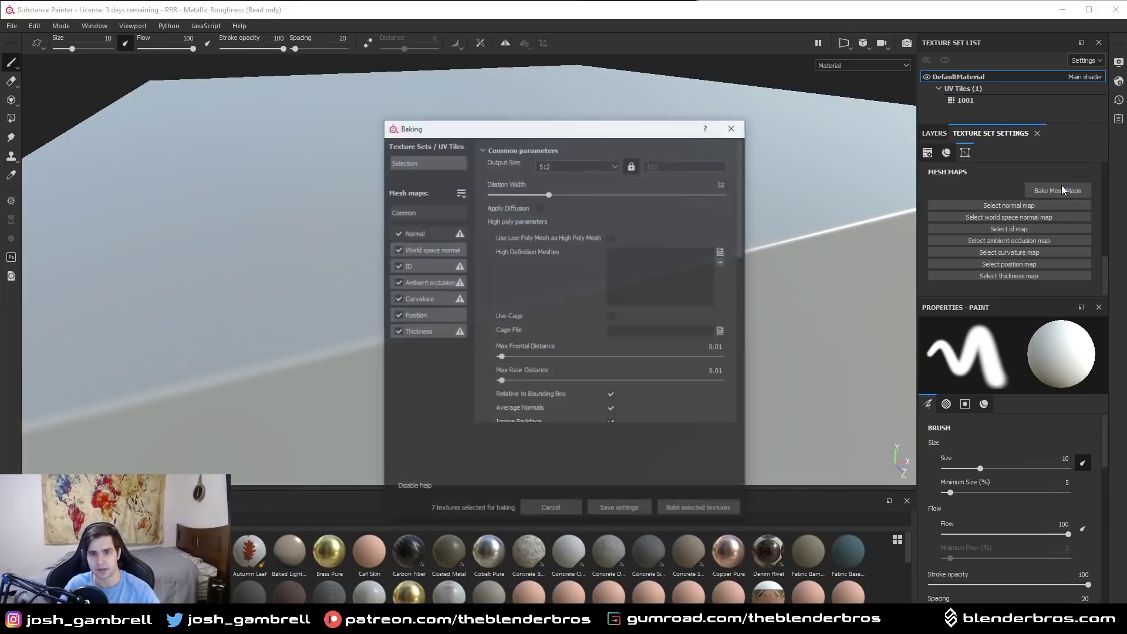
{"action": "left_click", "coordinate": [398, 248]}
{"action": "left_click", "coordinate": [398, 265]}
{"action": "left_click", "coordinate": [398, 281]}
{"action": "left_click", "coordinate": [398, 298]}
{"action": "left_click", "coordinate": [397, 315]}
{"action": "left_click", "coordinate": [398, 331]}
Step: Set the bake's output size to 4096 and load cube_high.fbx as its high definition mesh
{"action": "left_click", "coordinate": [565, 165]}
{"action": "left_click", "coordinate": [562, 229]}
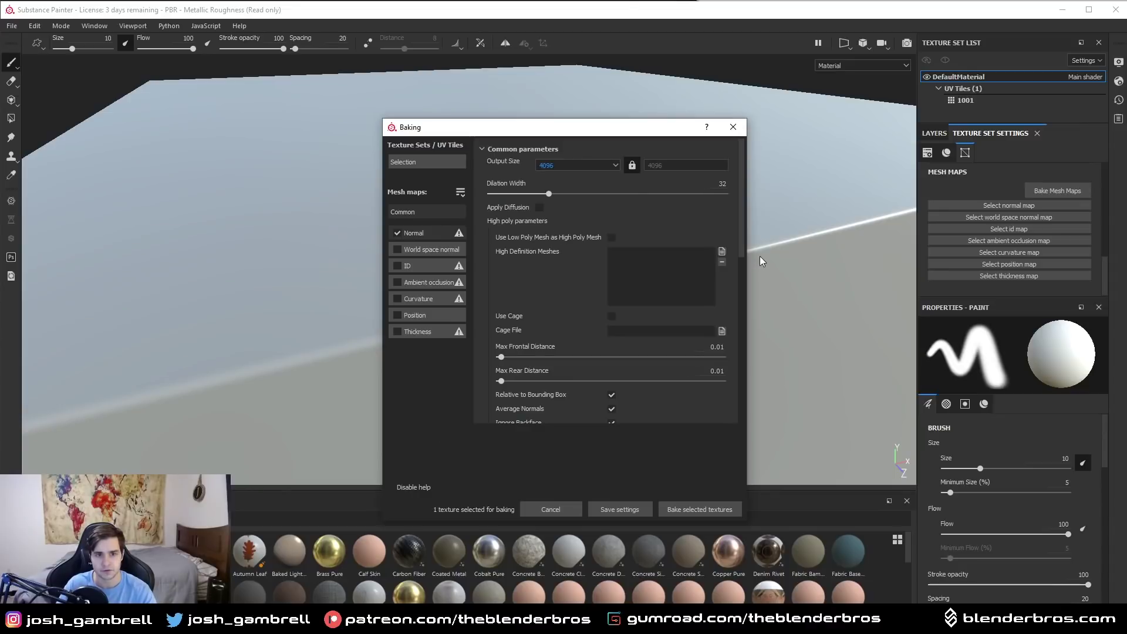
{"action": "left_click", "coordinate": [721, 252]}
{"action": "double_click", "coordinate": [717, 235]}
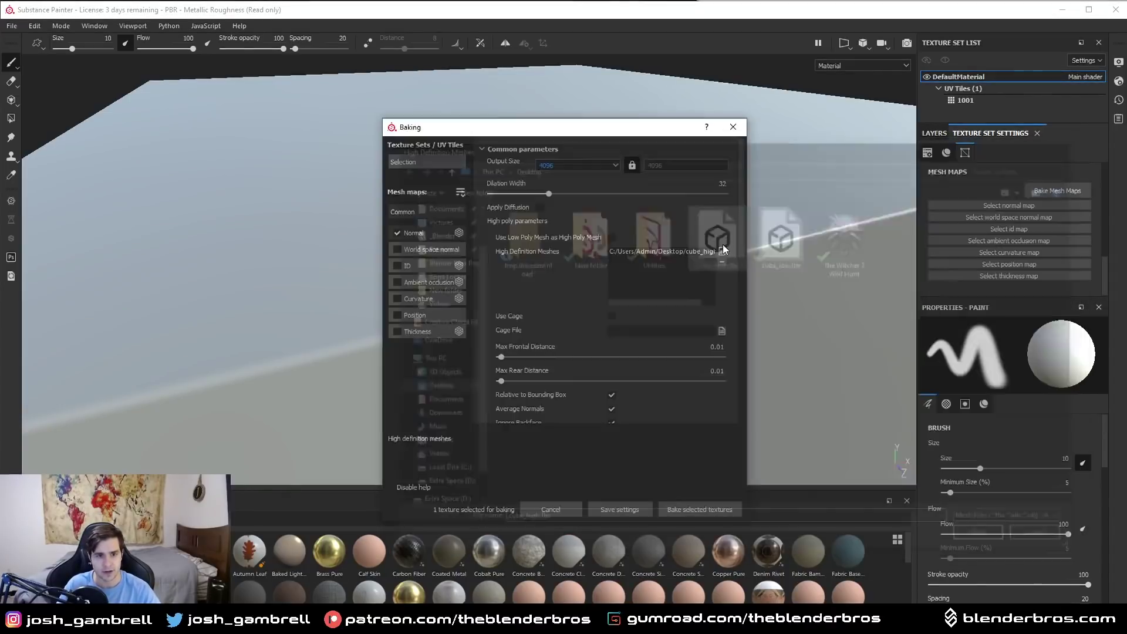
Step: Set the bake's antialiasing to Subsampling 4x4 and bake the normal map for DefaultMaterial
{"action": "scroll", "coordinate": [594, 393], "scroll_direction": "down", "scroll_amount": 5}
{"action": "left_click", "coordinate": [628, 297]}
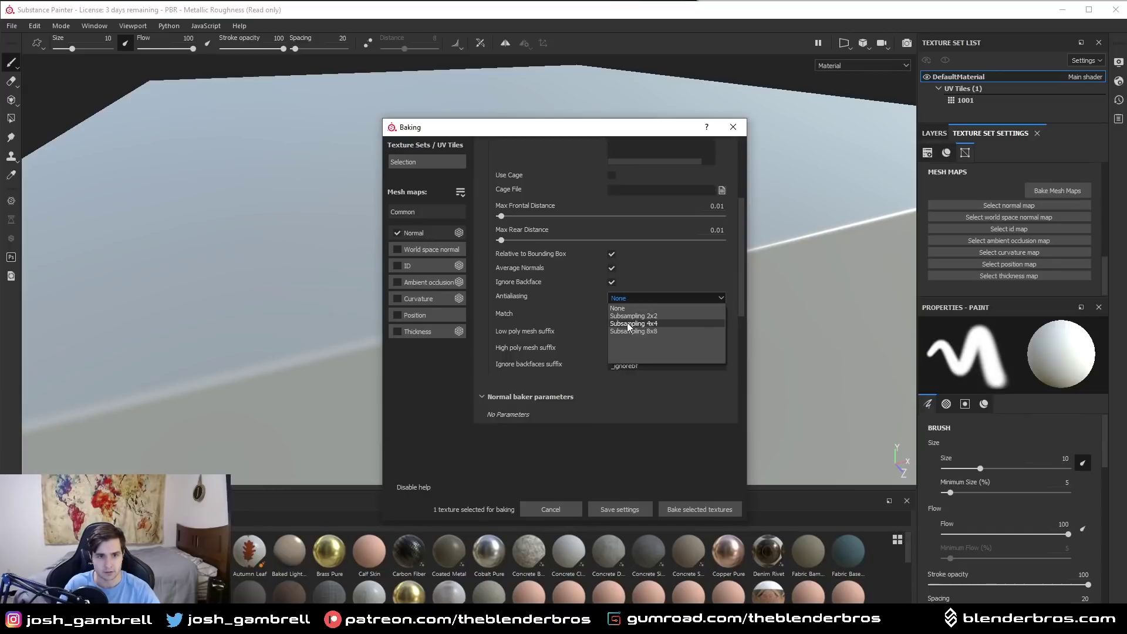
{"action": "left_click", "coordinate": [642, 322]}
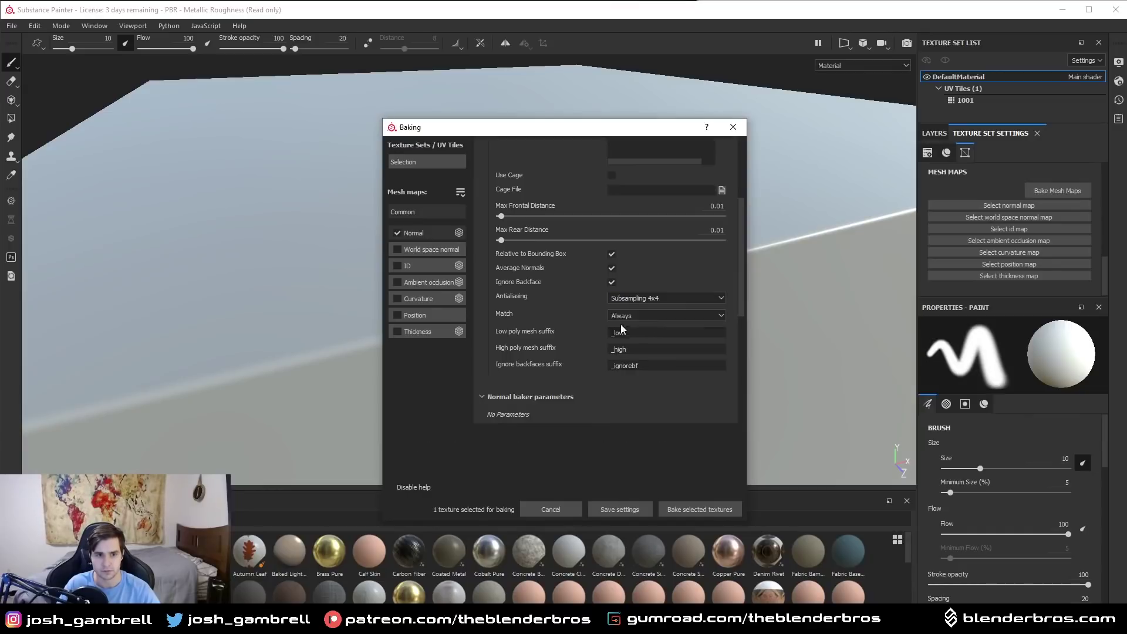
{"action": "scroll", "coordinate": [656, 408], "scroll_direction": "up", "scroll_amount": 3}
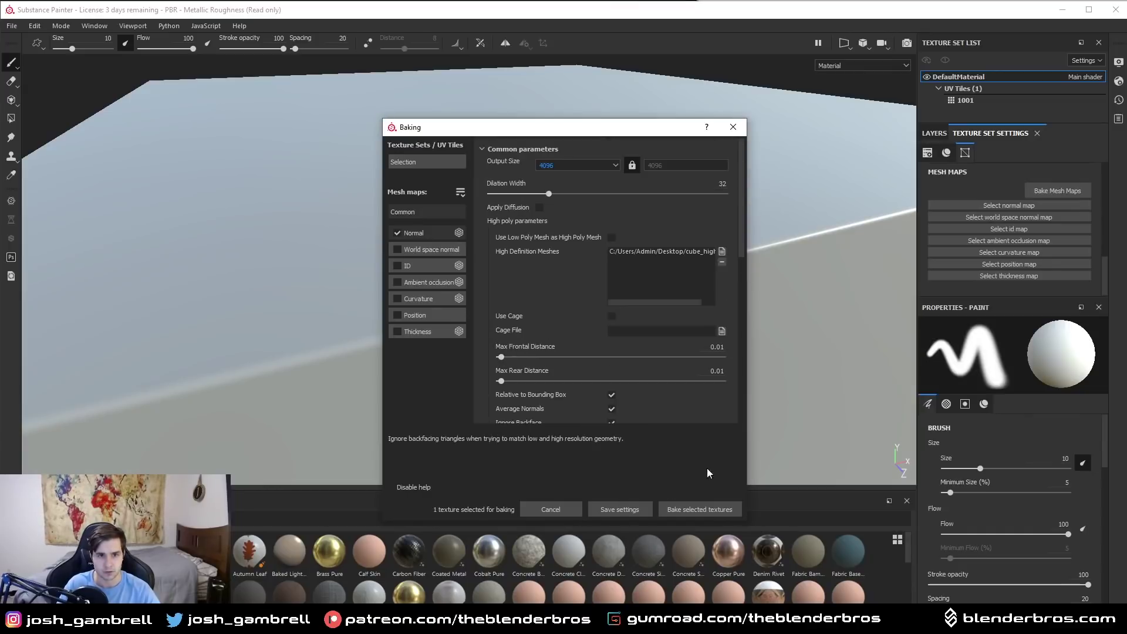
{"action": "left_click", "coordinate": [708, 507]}
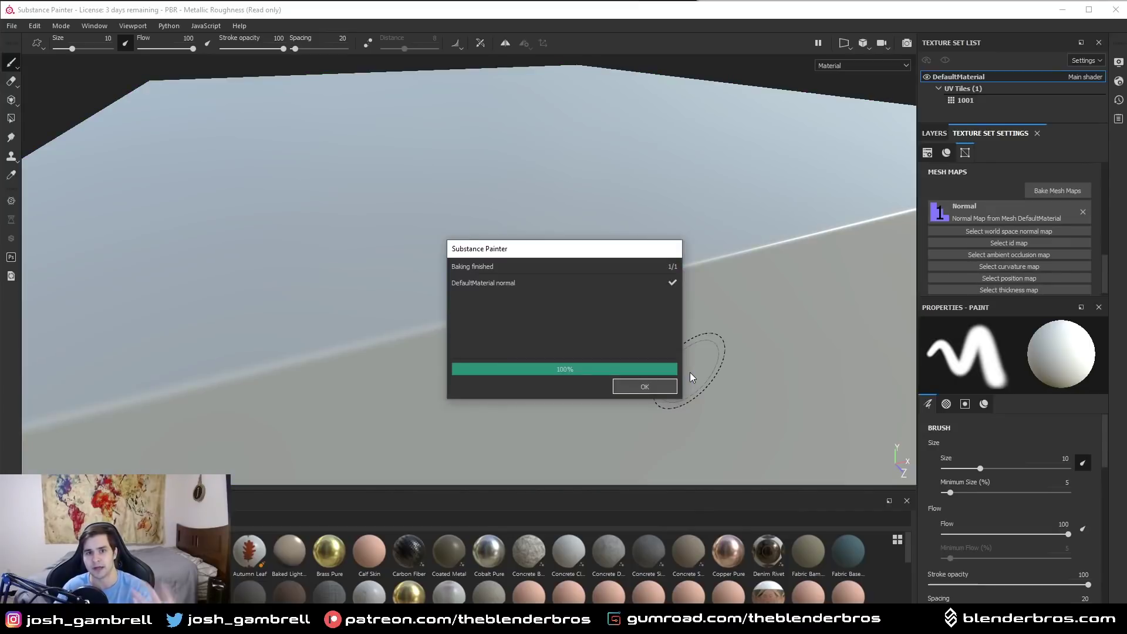
{"action": "left_click", "coordinate": [641, 386]}
Step: Examine the baked normal map's shading on the cube's edges and corner up close, reducing the brush size to 1.34 for a clearer view
{"action": "left_click_drag", "start_coordinate": [631, 399], "coordinate": [568, 270], "text": "alt"}
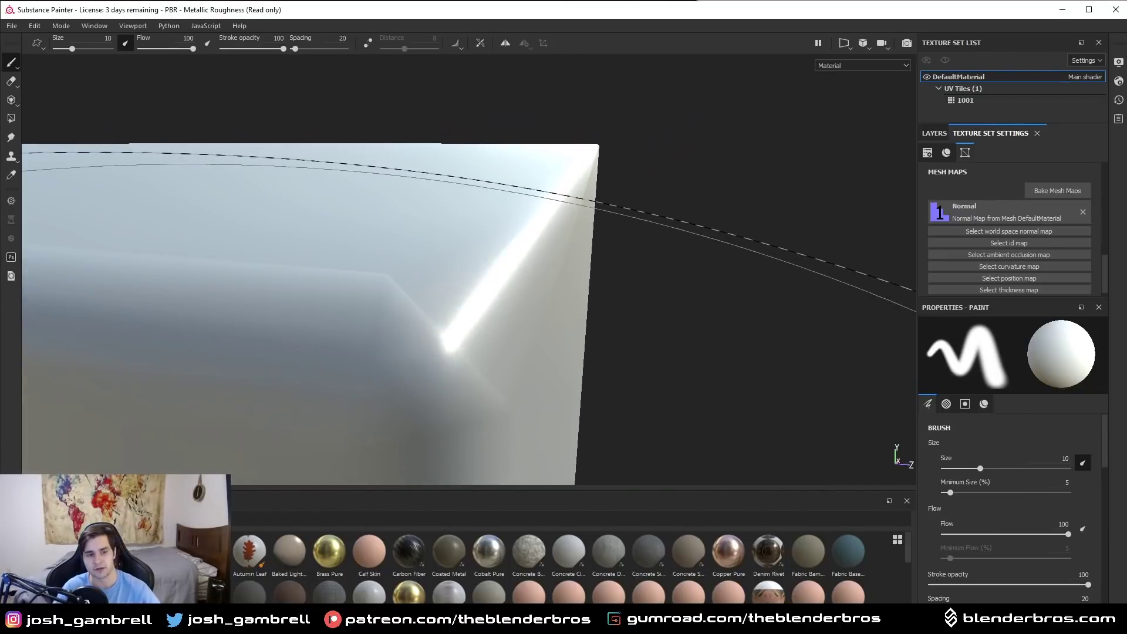
{"action": "left_click_drag", "start_coordinate": [568, 270], "coordinate": [677, 229], "text": "alt"}
{"action": "left_click", "coordinate": [1085, 215]}
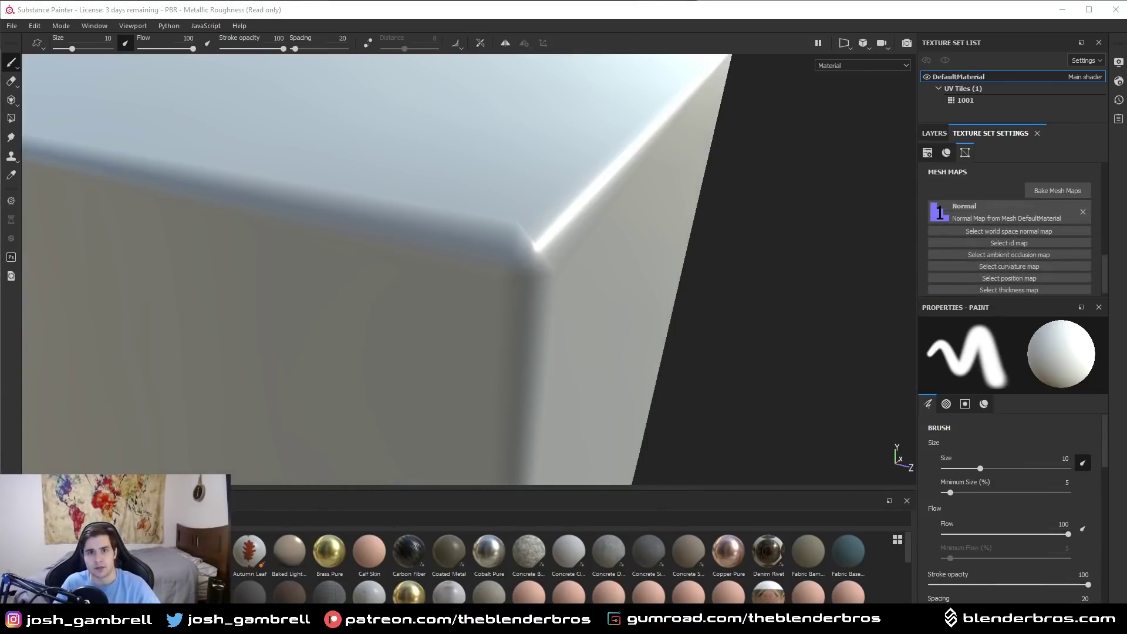
{"action": "scroll", "coordinate": [470, 268], "scroll_direction": "down", "scroll_amount": 3}
{"action": "scroll", "coordinate": [545, 270], "scroll_direction": "up", "scroll_amount": 3}
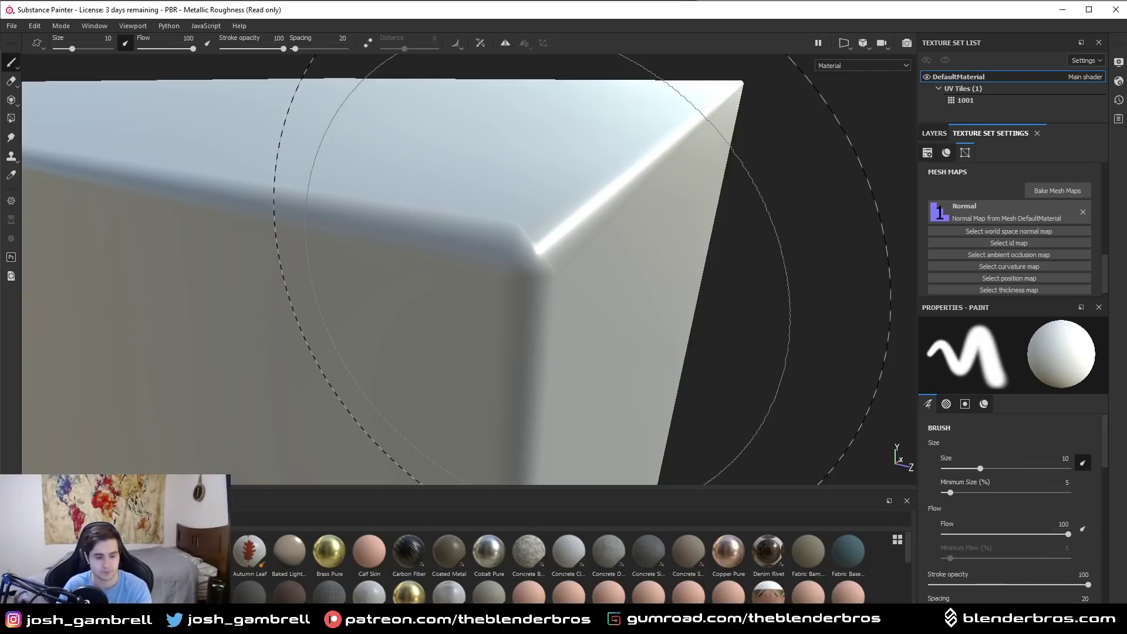
{"action": "mouse_move", "coordinate": [582, 293]}
{"action": "right_mouse_down", "text": "alt"}
{"action": "mouse_move", "coordinate": [491, 304]}
{"action": "mouse_move", "coordinate": [587, 305]}
{"action": "right_mouse_up", "text": "alt"}
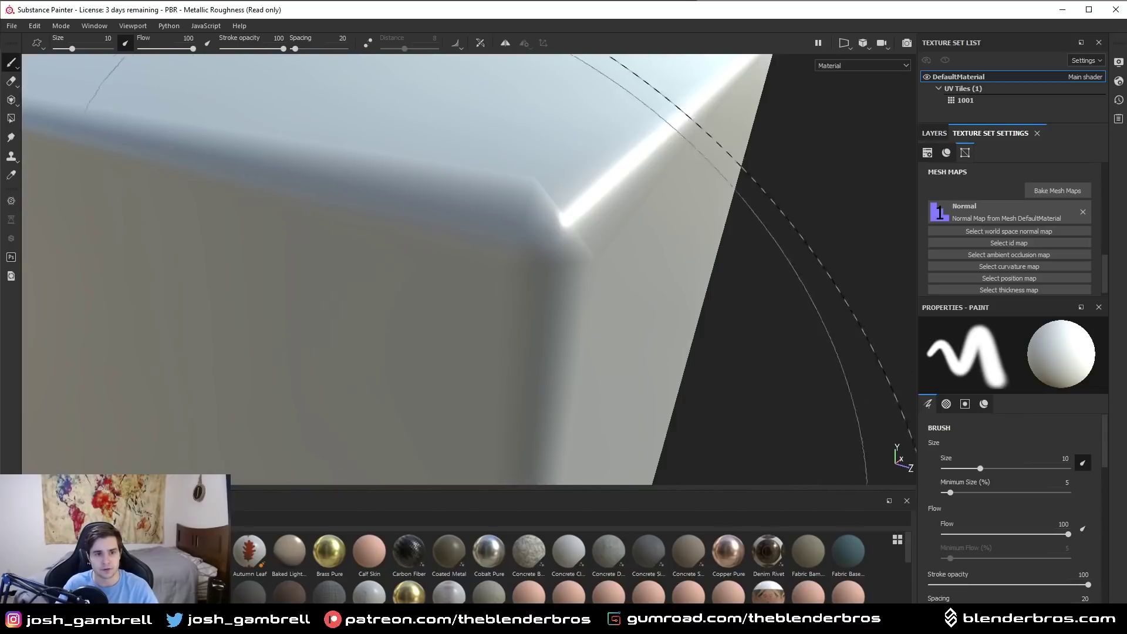
{"action": "left_click_drag", "start_coordinate": [587, 305], "coordinate": [651, 218], "text": "alt"}
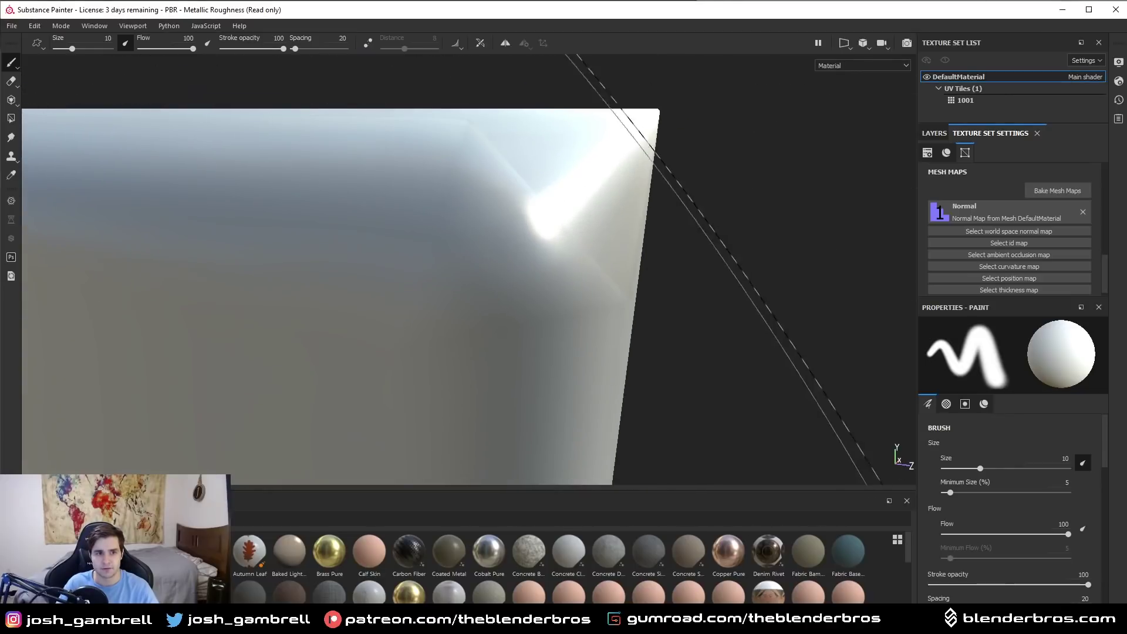
{"action": "left_click_drag", "start_coordinate": [72, 49], "coordinate": [60, 49]}
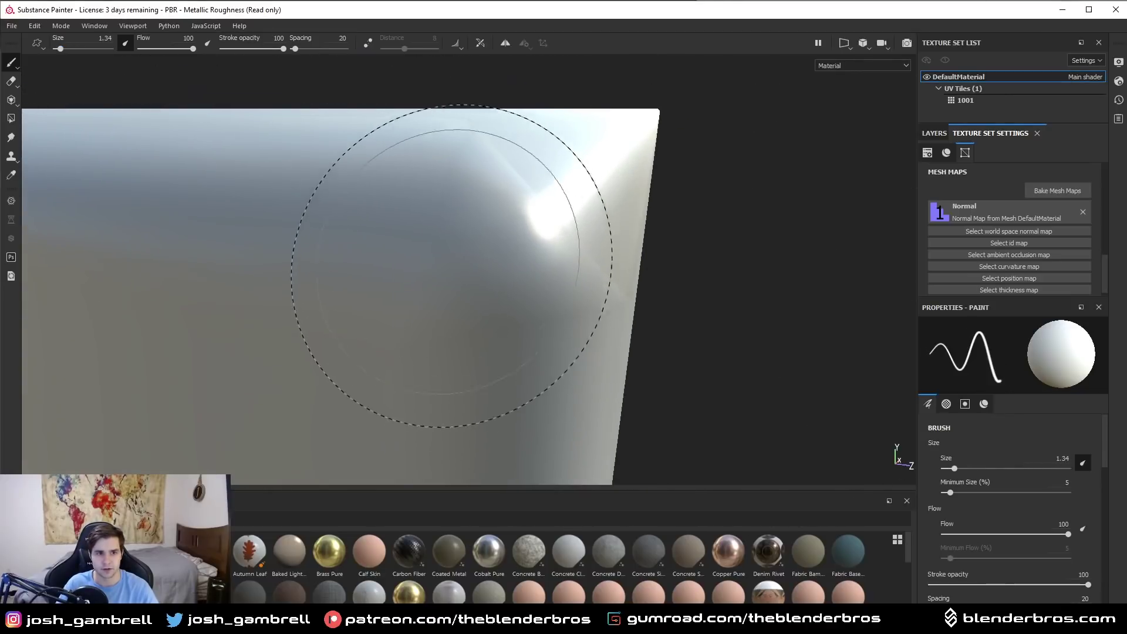
{"action": "mouse_move", "coordinate": [483, 188]}
{"action": "left_mouse_down", "text": "alt"}
{"action": "mouse_move", "coordinate": [414, 186]}
{"action": "mouse_move", "coordinate": [503, 156]}
{"action": "mouse_move", "coordinate": [453, 226]}
{"action": "left_mouse_up", "text": "alt"}
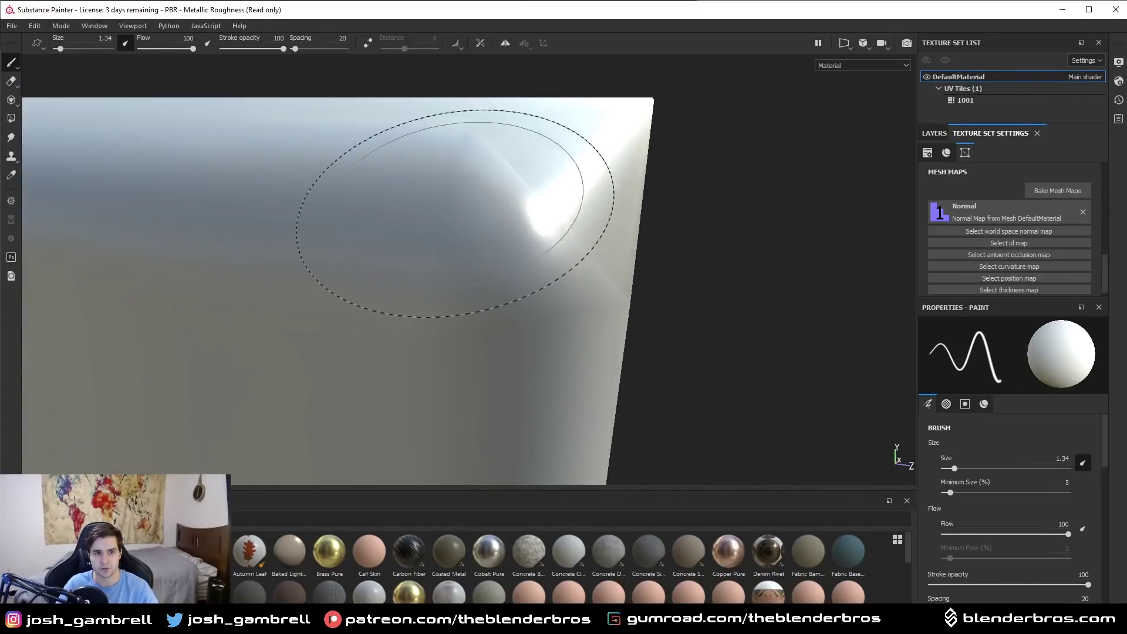
Step: Remove the baked normal map from the mesh maps and inspect the beveled cube's corner without it from several angles
{"action": "left_click", "coordinate": [1083, 210]}
{"action": "left_click_drag", "start_coordinate": [651, 184], "coordinate": [567, 184], "text": "alt"}
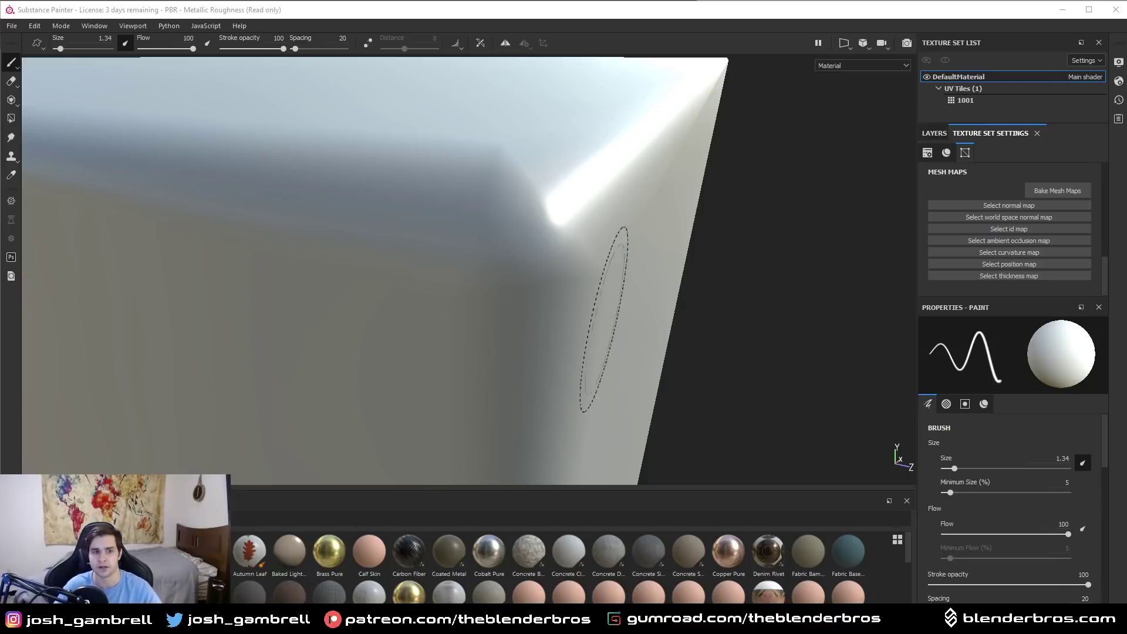
{"action": "left_click_drag", "start_coordinate": [591, 352], "coordinate": [636, 269], "text": "alt"}
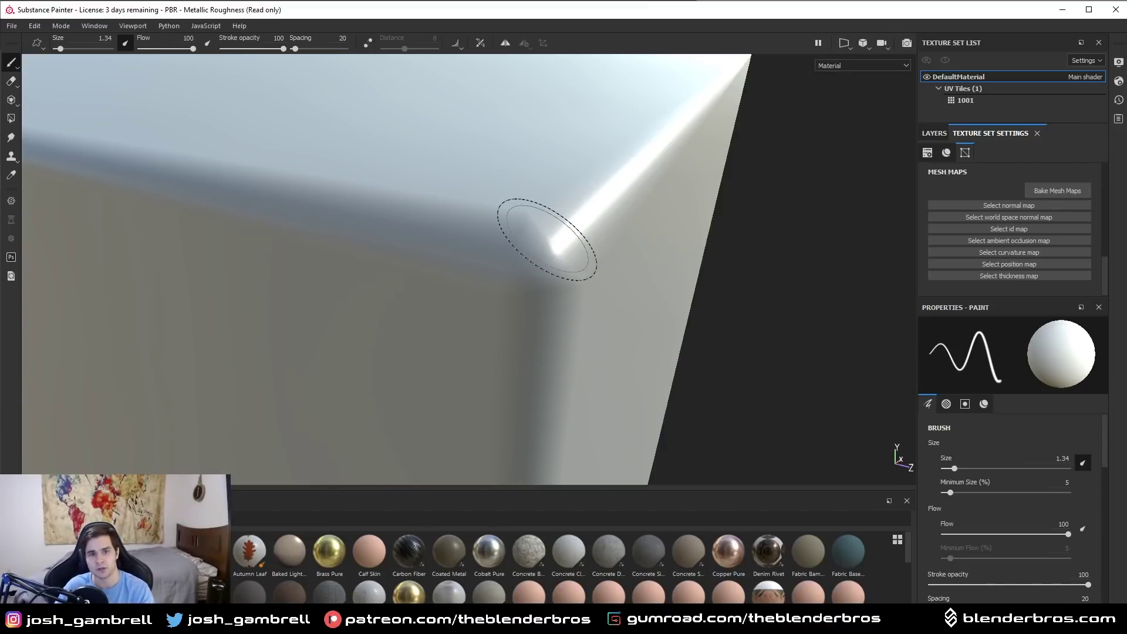
{"action": "mouse_move", "coordinate": [574, 234]}
{"action": "left_mouse_down", "text": "alt"}
{"action": "mouse_move", "coordinate": [624, 219]}
{"action": "mouse_move", "coordinate": [610, 221]}
{"action": "left_mouse_up", "text": "alt"}
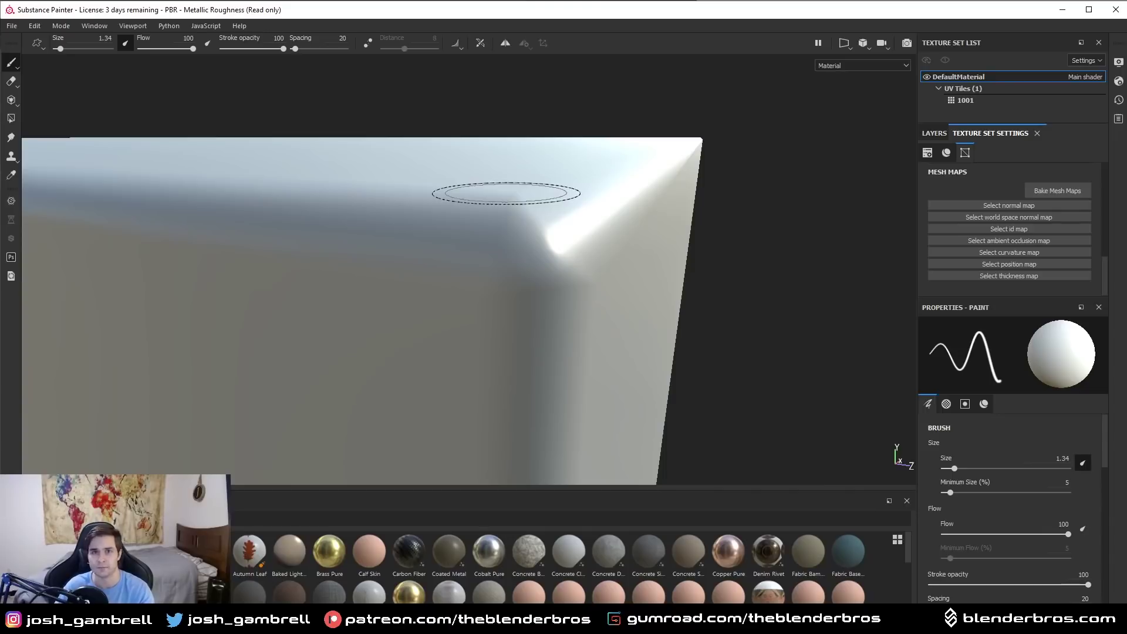
{"action": "left_click_drag", "start_coordinate": [605, 306], "coordinate": [573, 315], "text": "alt"}
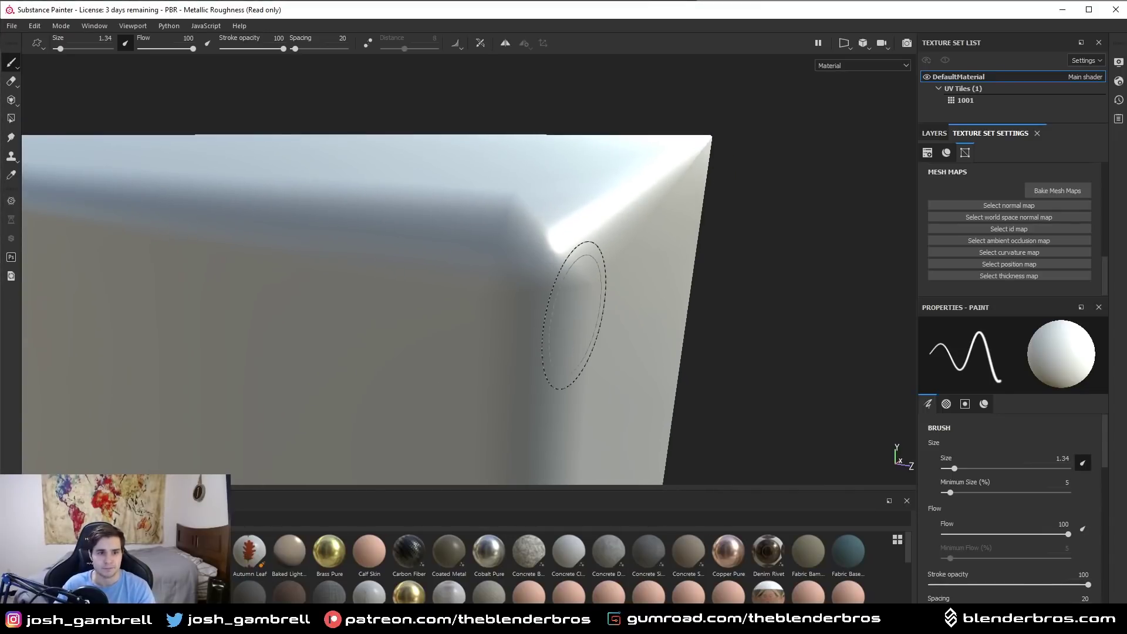